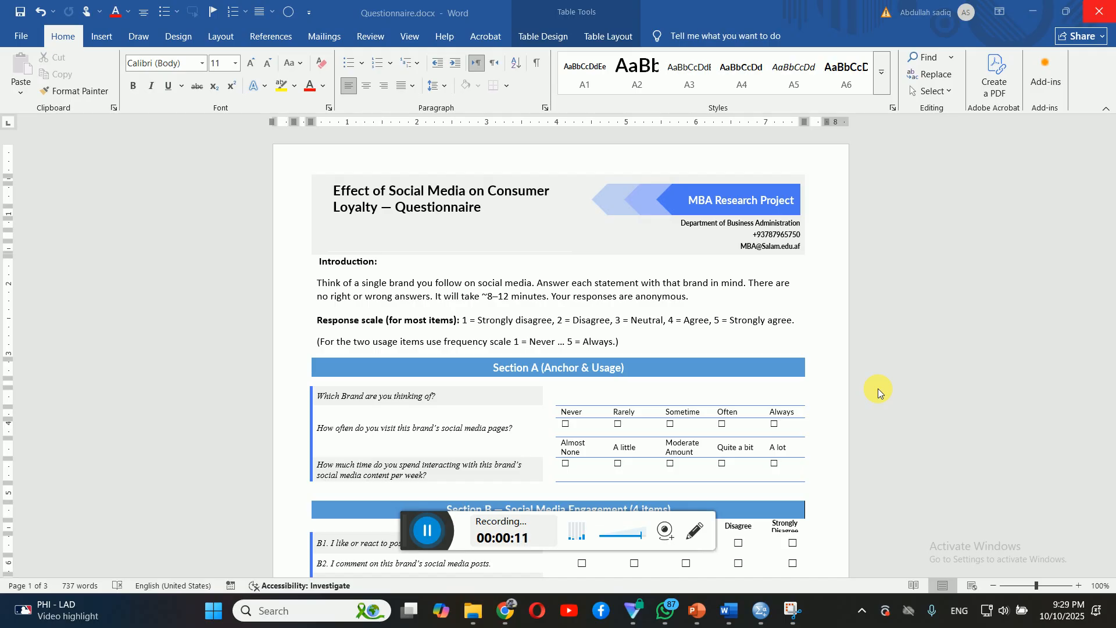
click(1020, 287)
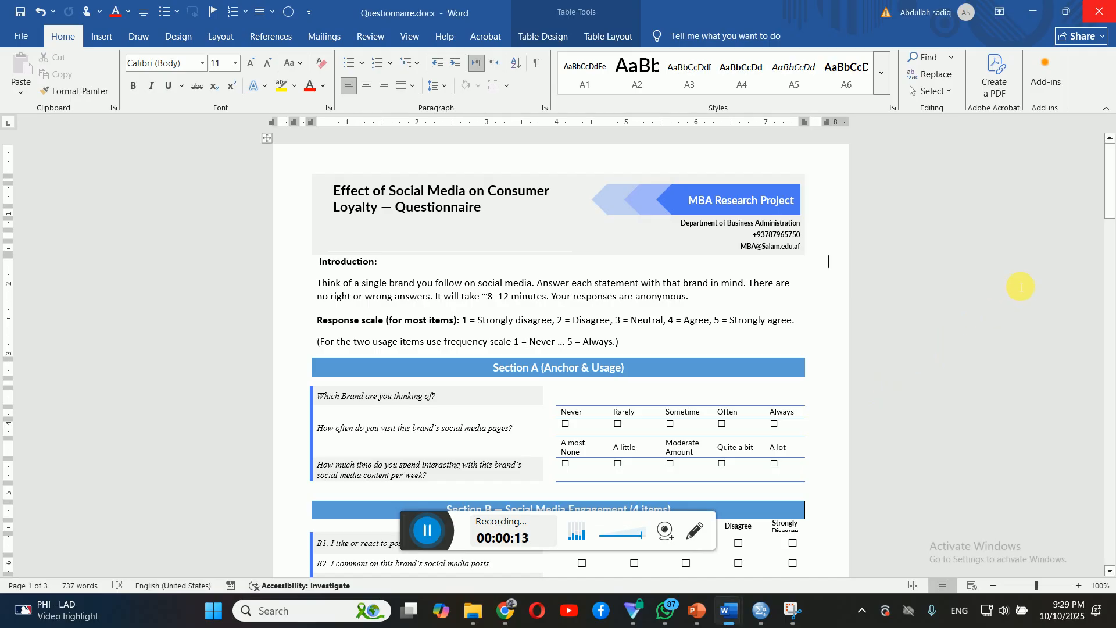
mouse_move(1110, 213)
mouse_down()
mouse_move(1111, 259)
mouse_move(1106, 212)
mouse_up()
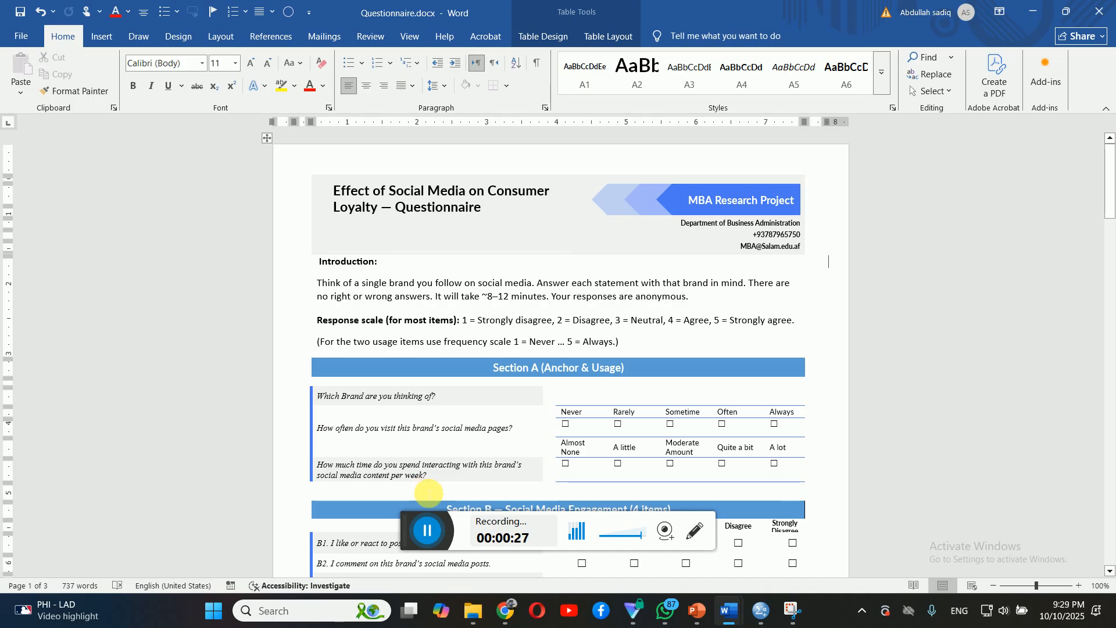
drag(431, 506, 778, 132)
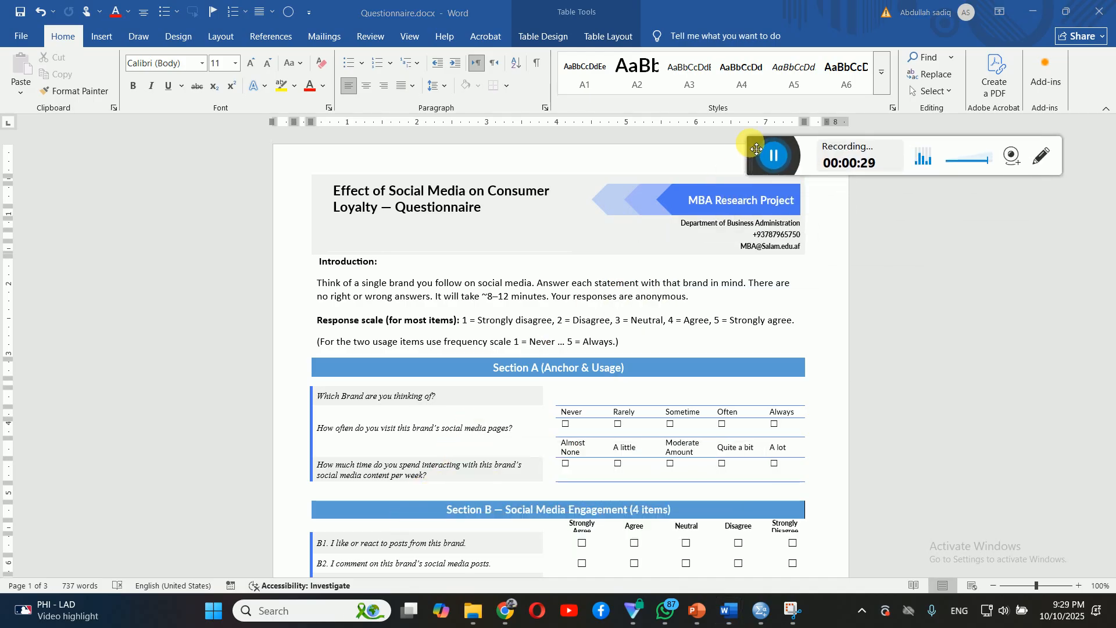
- Examine the questionnaire's title, highlighting the words "Social Media" in it
click(425, 203)
drag(393, 195, 461, 197)
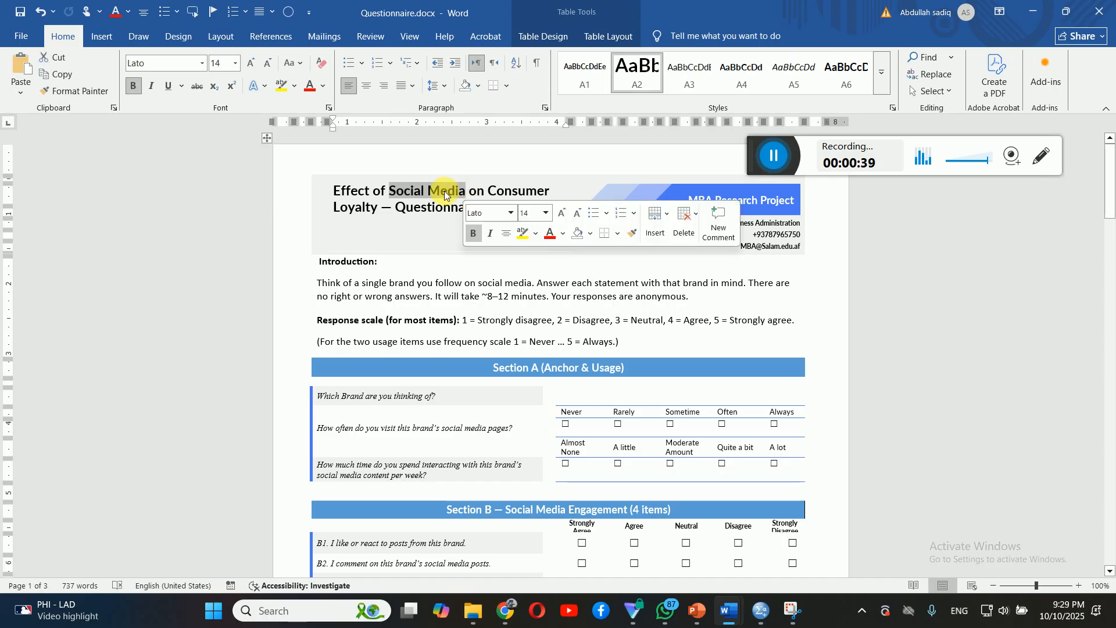
click(445, 195)
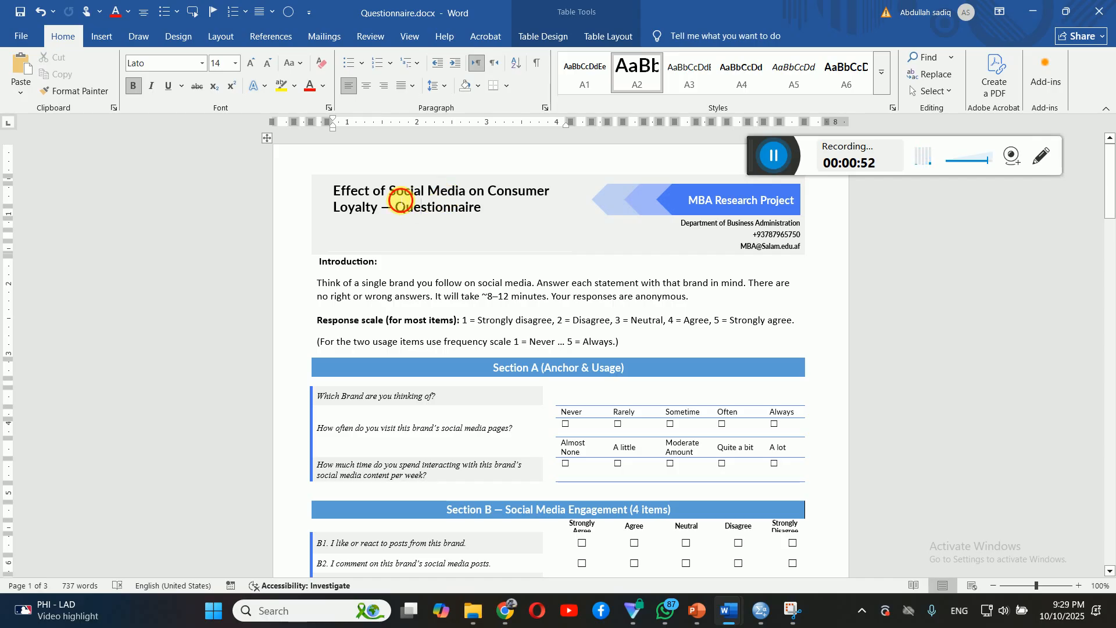
click(397, 194)
drag(403, 198, 460, 195)
click(449, 193)
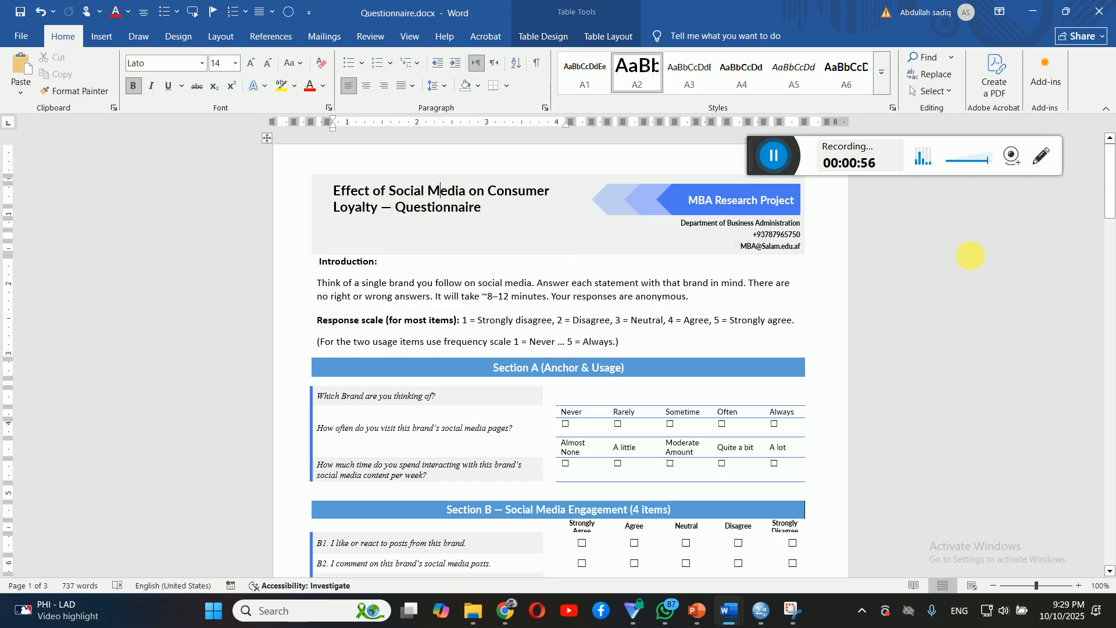
- Review the Section B heading on Social Media Engagement and highlight its statements B1 to B4
drag(1111, 221, 1109, 243)
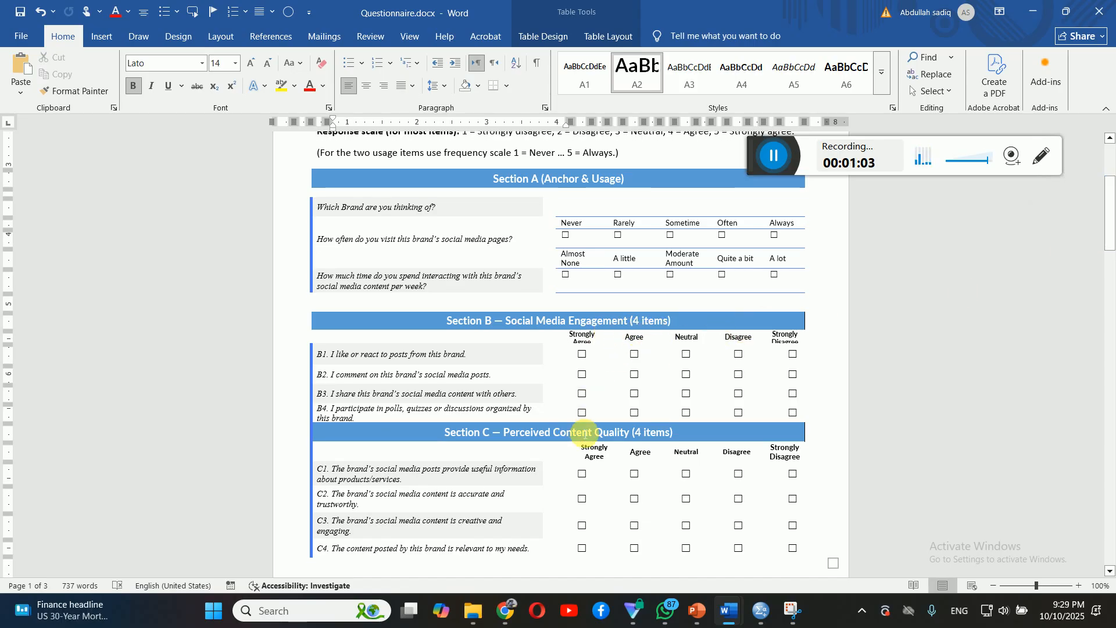
mouse_move(1109, 197)
mouse_down()
mouse_move(1107, 268)
mouse_move(1111, 192)
mouse_up()
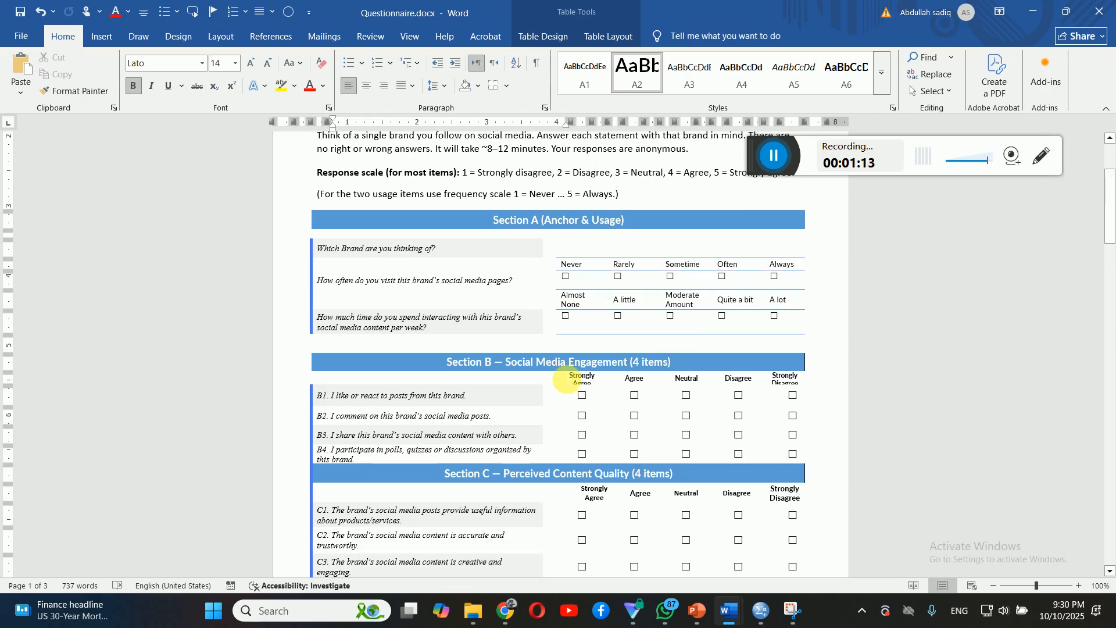
click(553, 365)
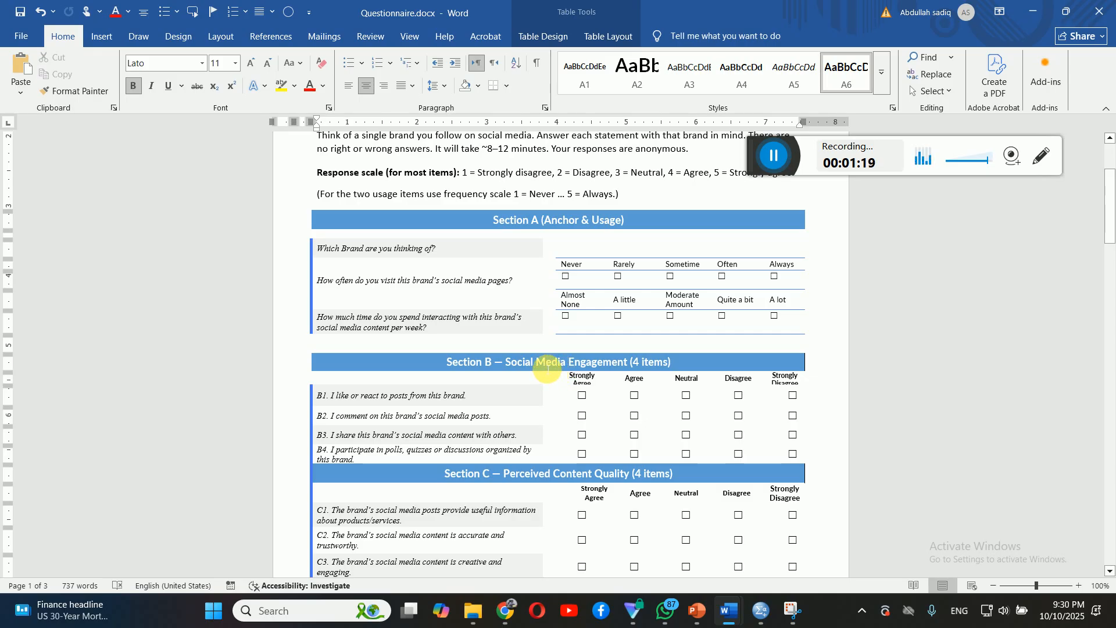
drag(314, 397, 386, 451)
click(379, 449)
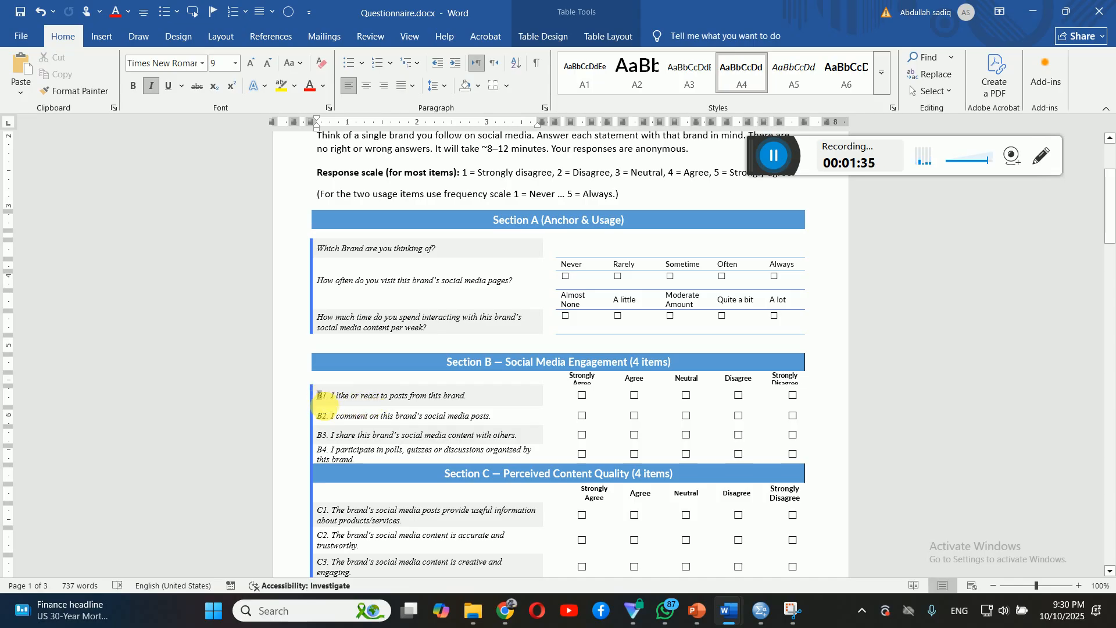
drag(315, 395, 356, 450)
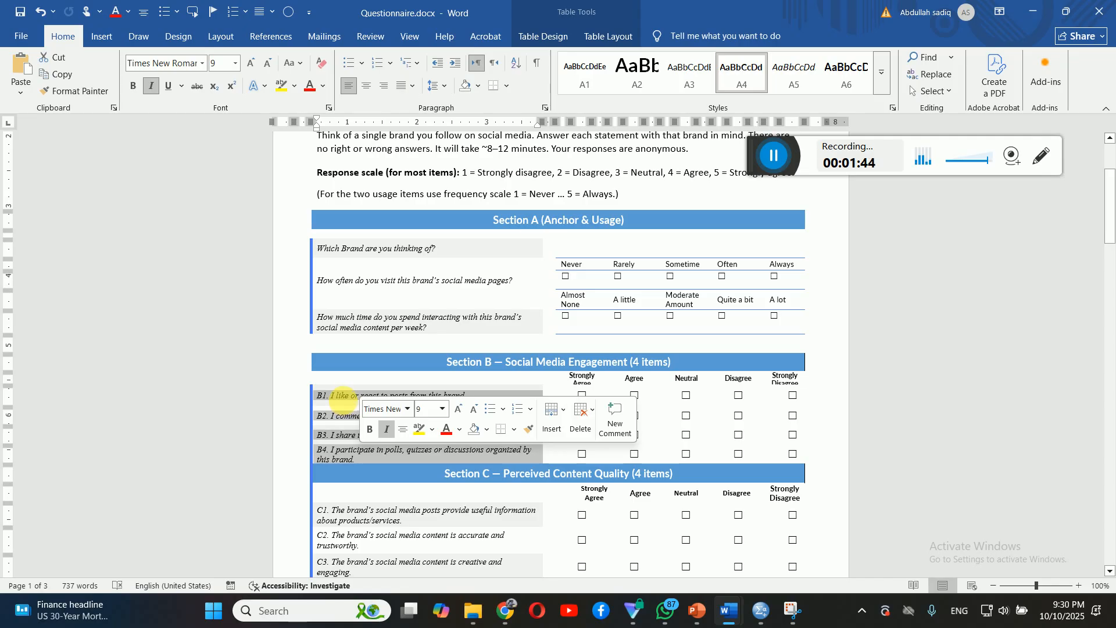
click(343, 397)
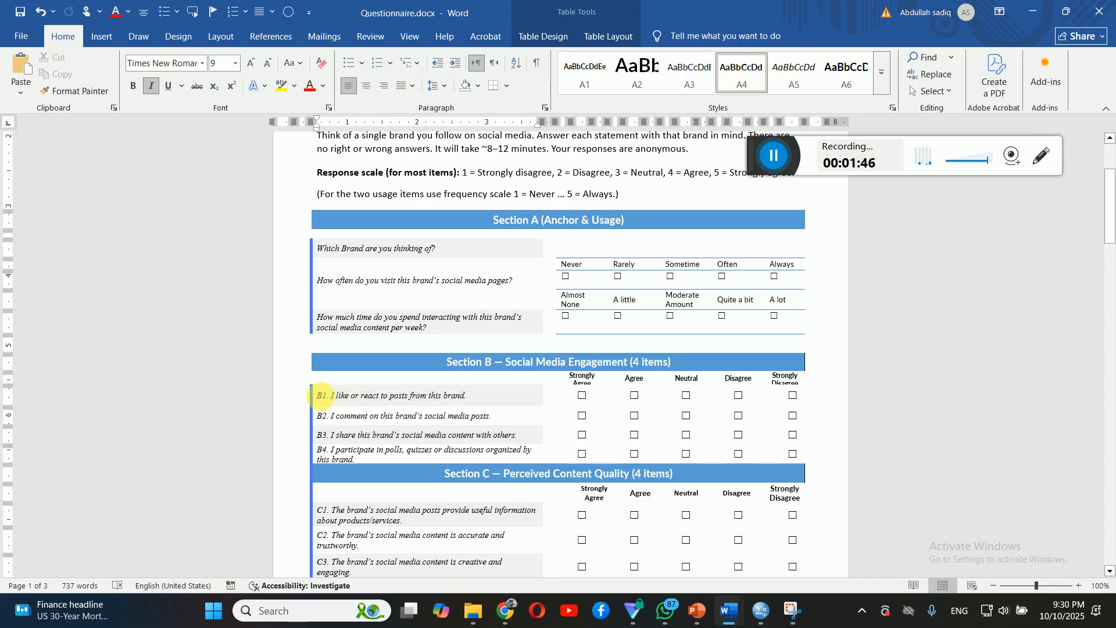
mouse_move(322, 395)
mouse_down()
mouse_move(354, 414)
mouse_move(361, 452)
mouse_up()
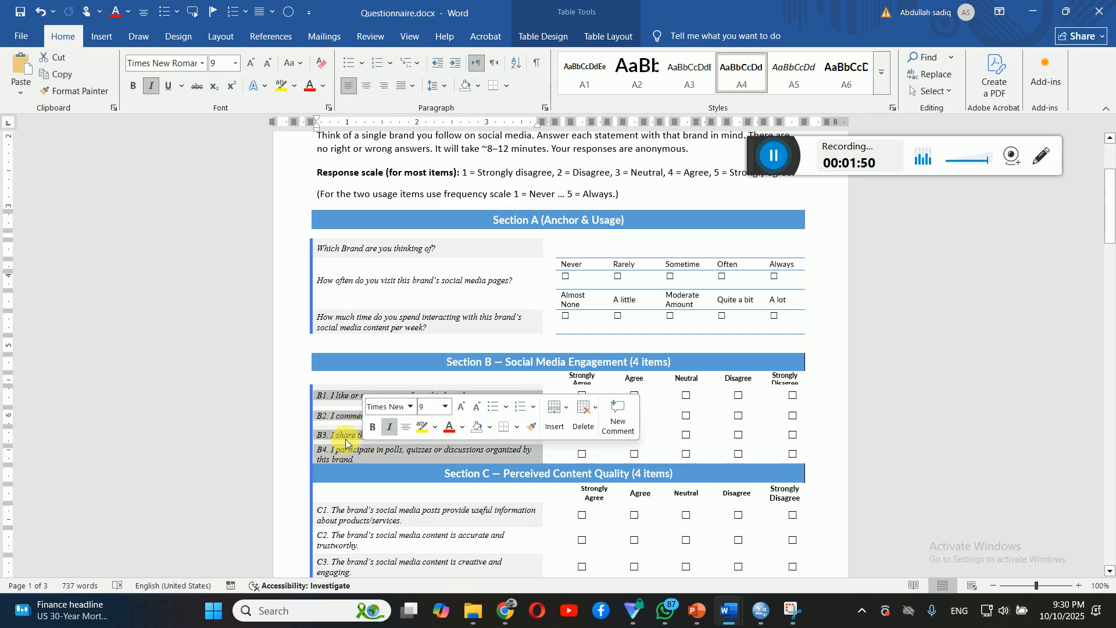
click(344, 436)
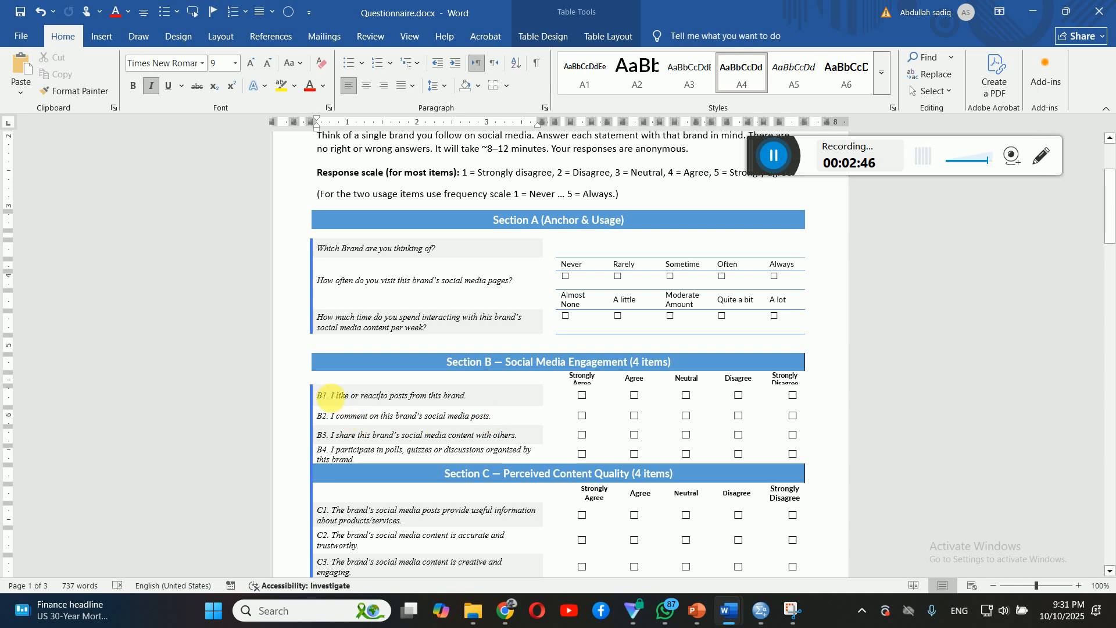
- Examine statements B1 to B4 together with their agreement-scale checkboxes, highlighting the statements
click(329, 397)
drag(323, 396, 364, 452)
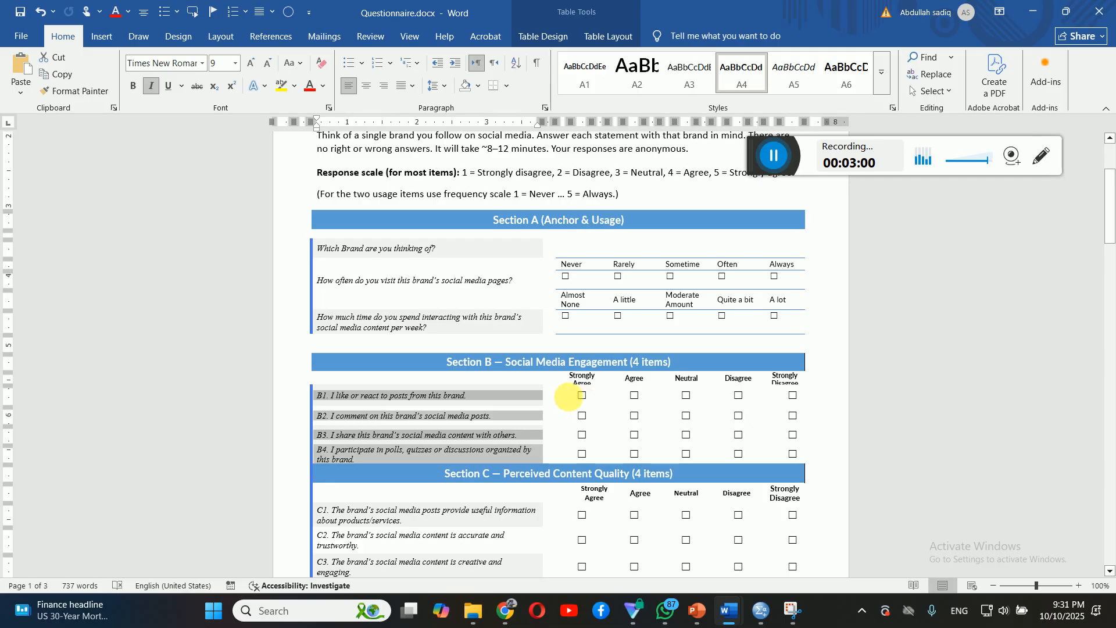
click(568, 398)
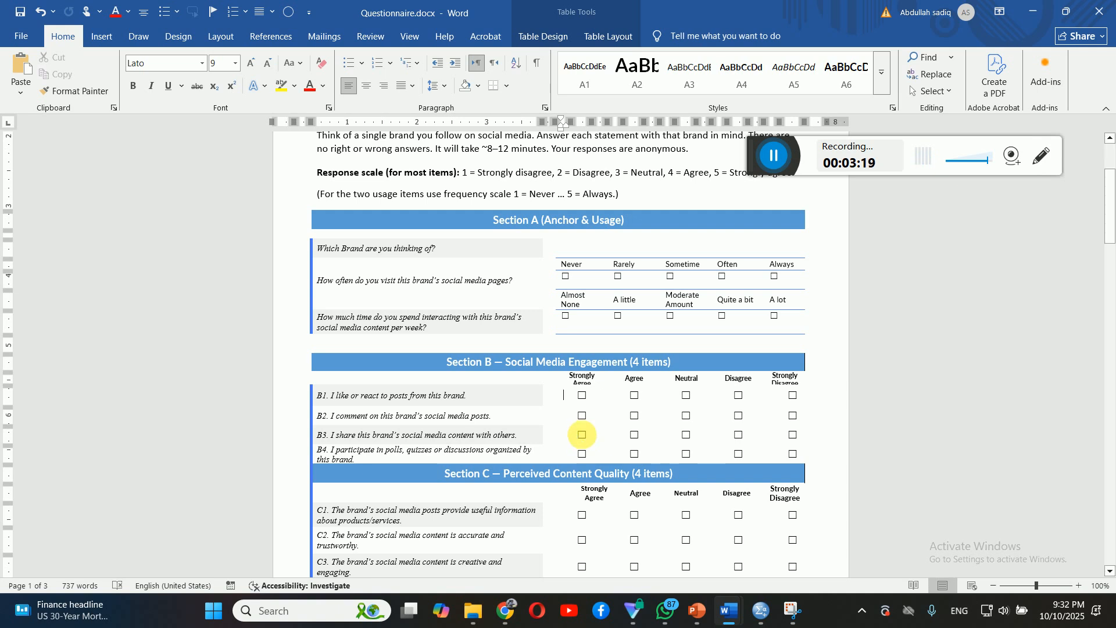
click(547, 433)
click(529, 438)
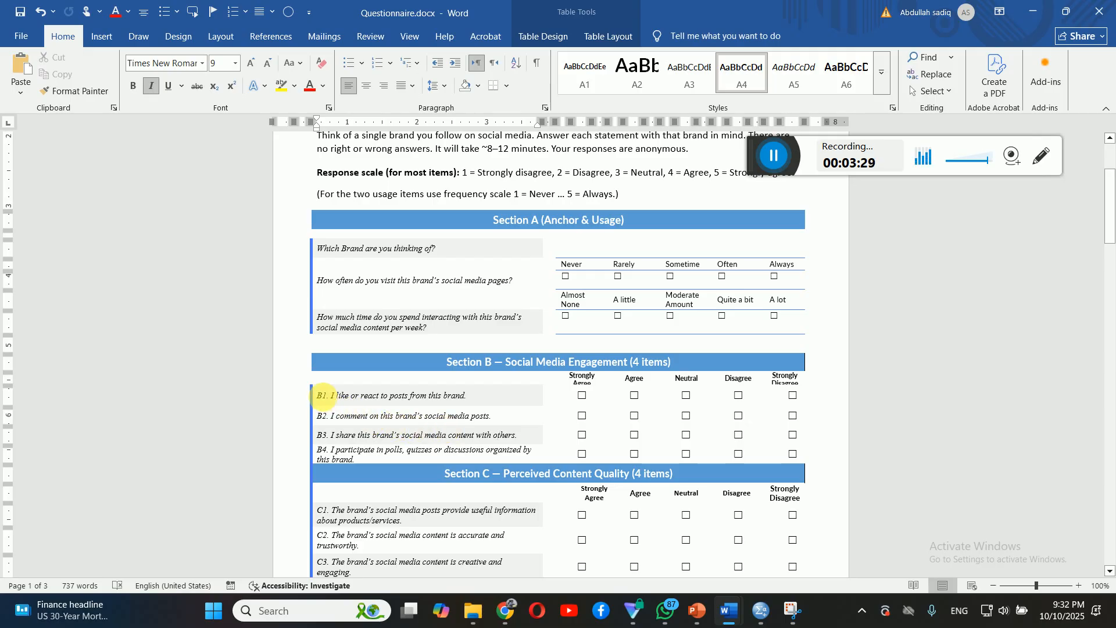
drag(367, 435, 374, 451)
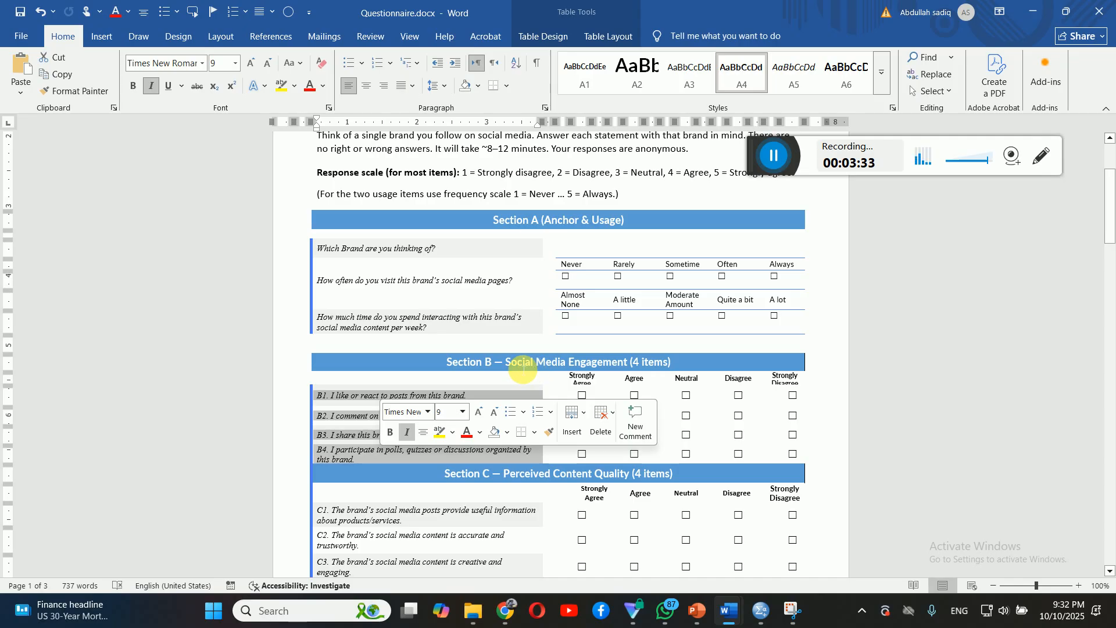
- Compare the heading text "Social Media Engagement (4 items)" with the statements listed beneath it
drag(504, 363, 678, 366)
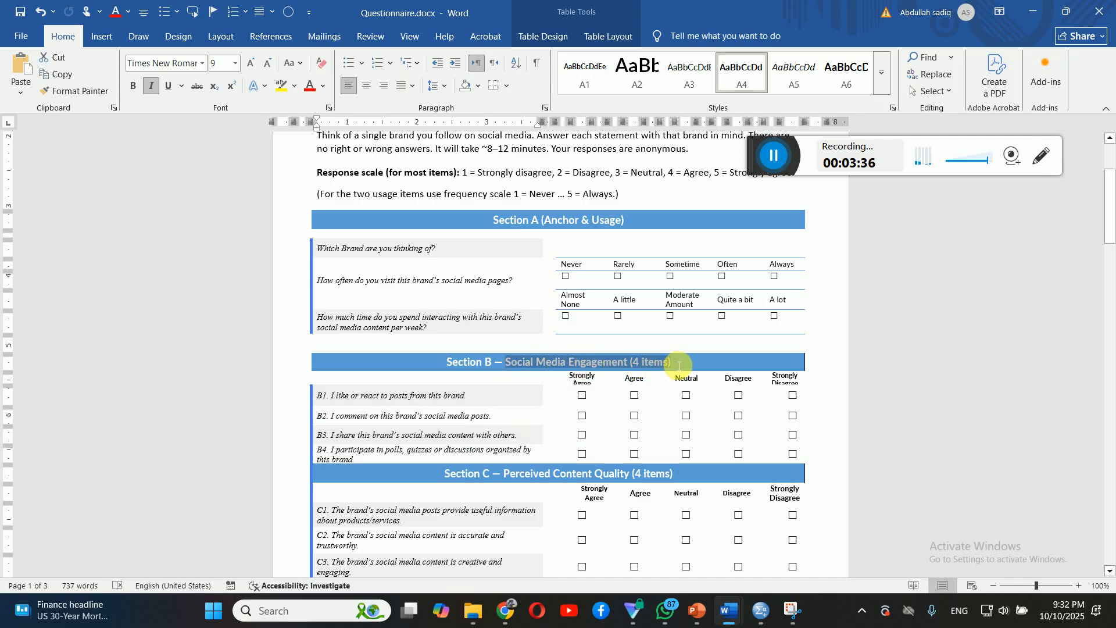
click(641, 363)
click(456, 412)
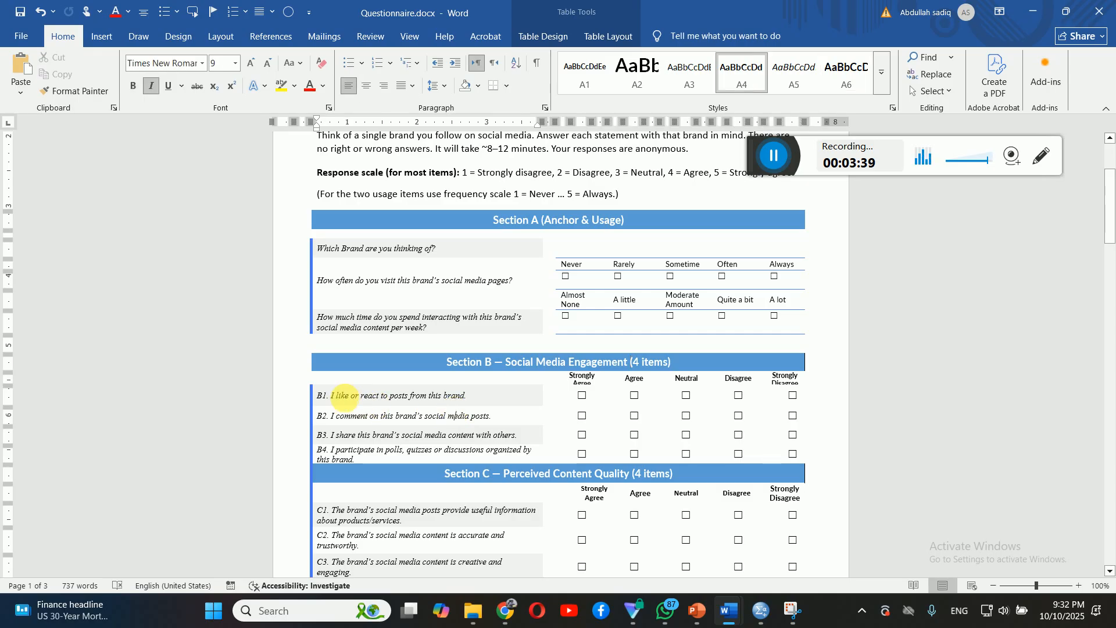
drag(325, 396, 493, 437)
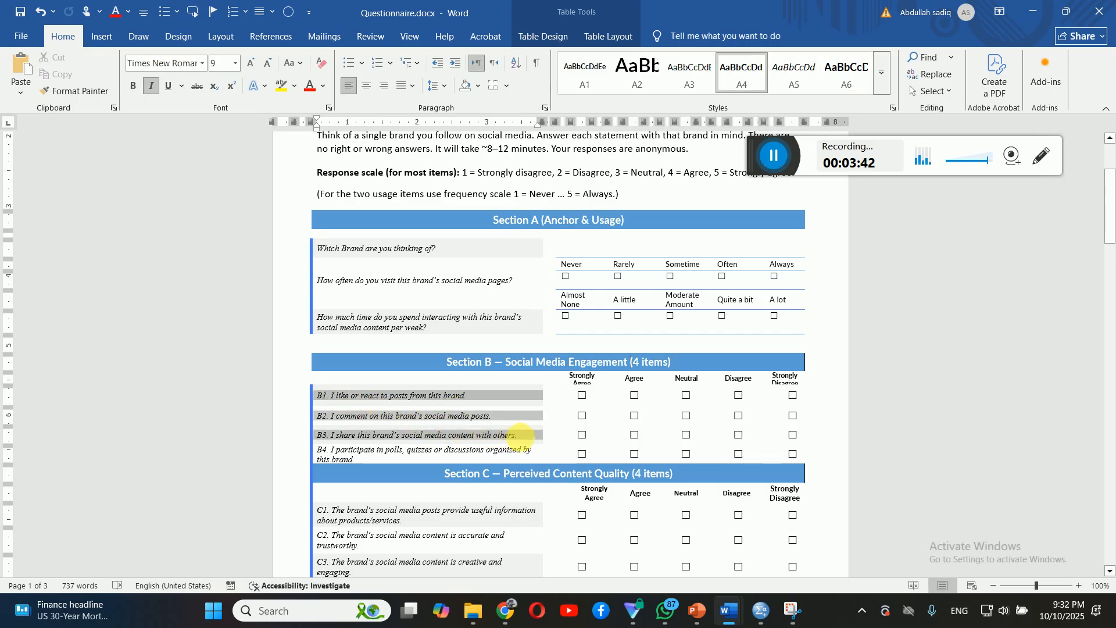
click(504, 450)
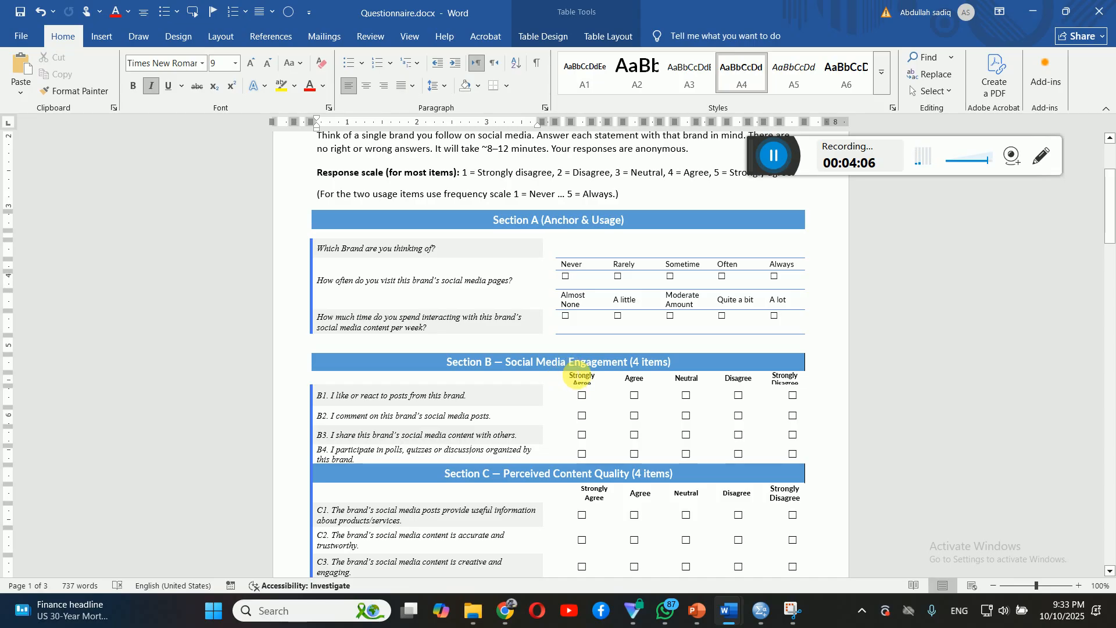
- Check the Section B statements once more as a group against the construct named in their heading
click(414, 436)
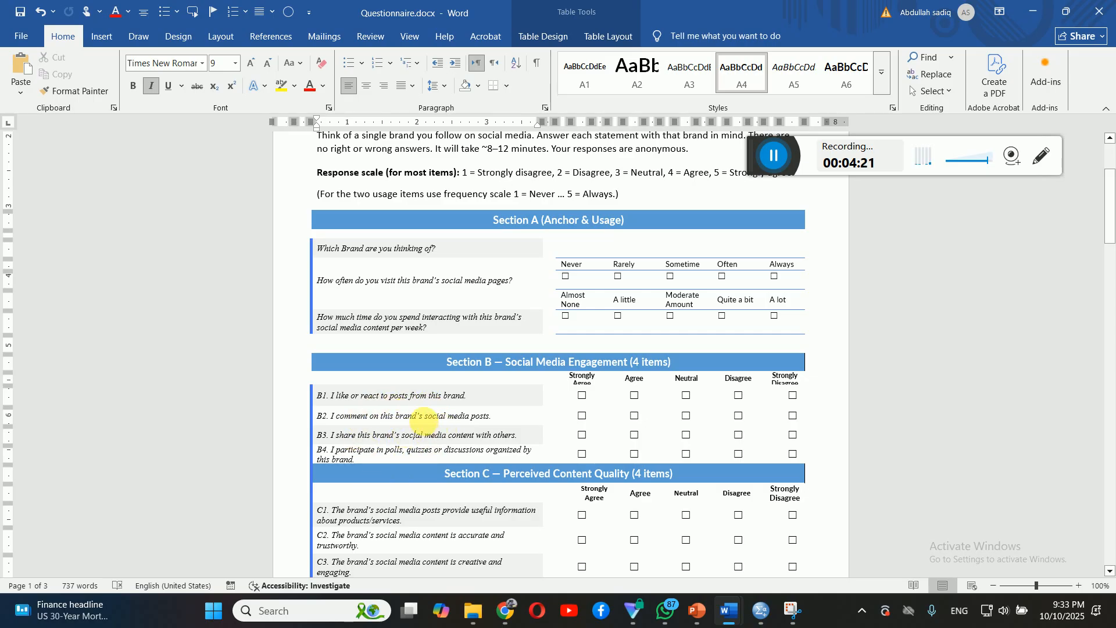
click(424, 421)
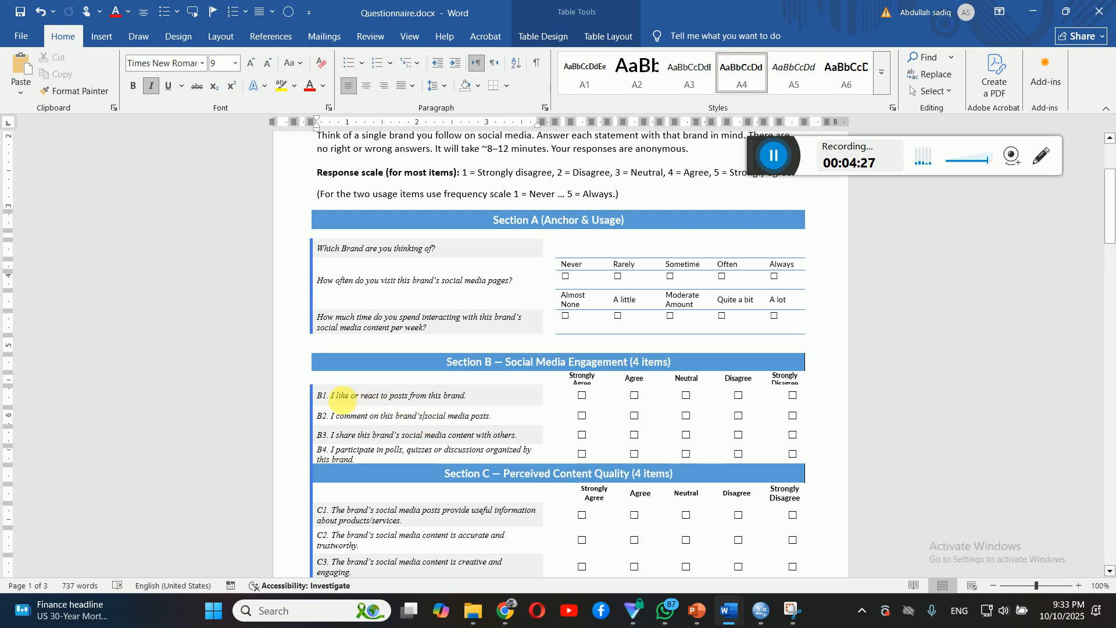
drag(327, 397, 373, 454)
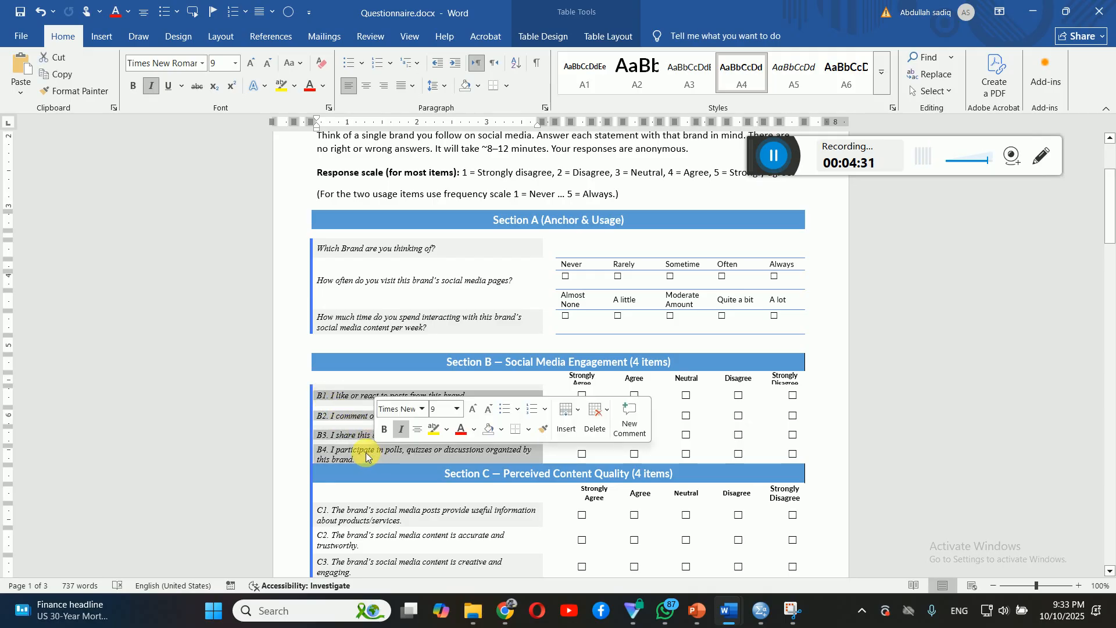
click(368, 454)
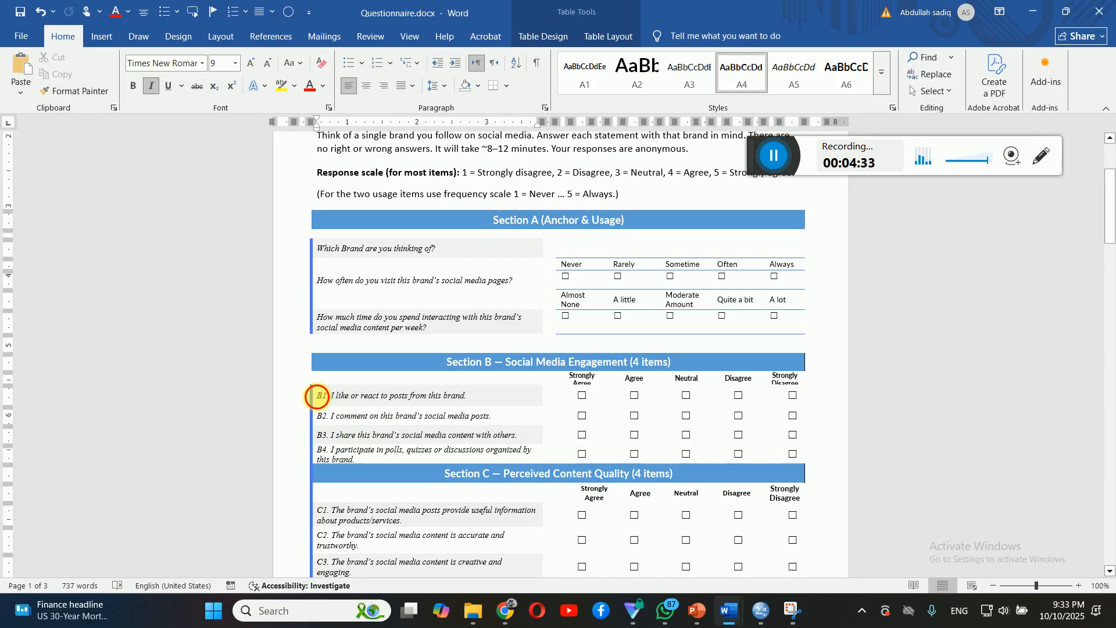
drag(314, 395, 367, 455)
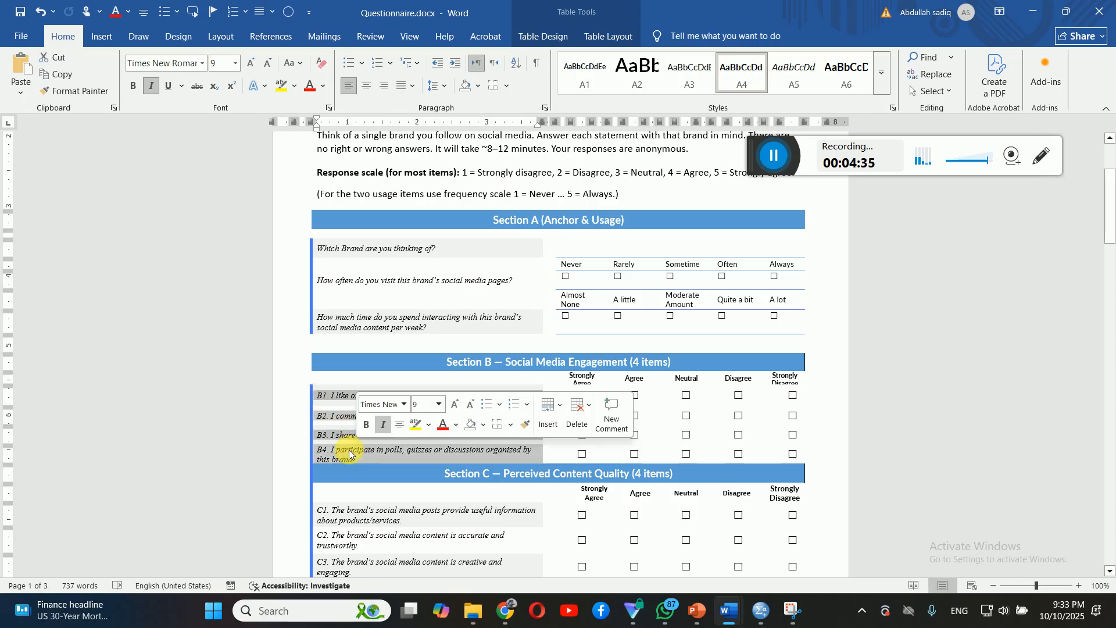
click(520, 369)
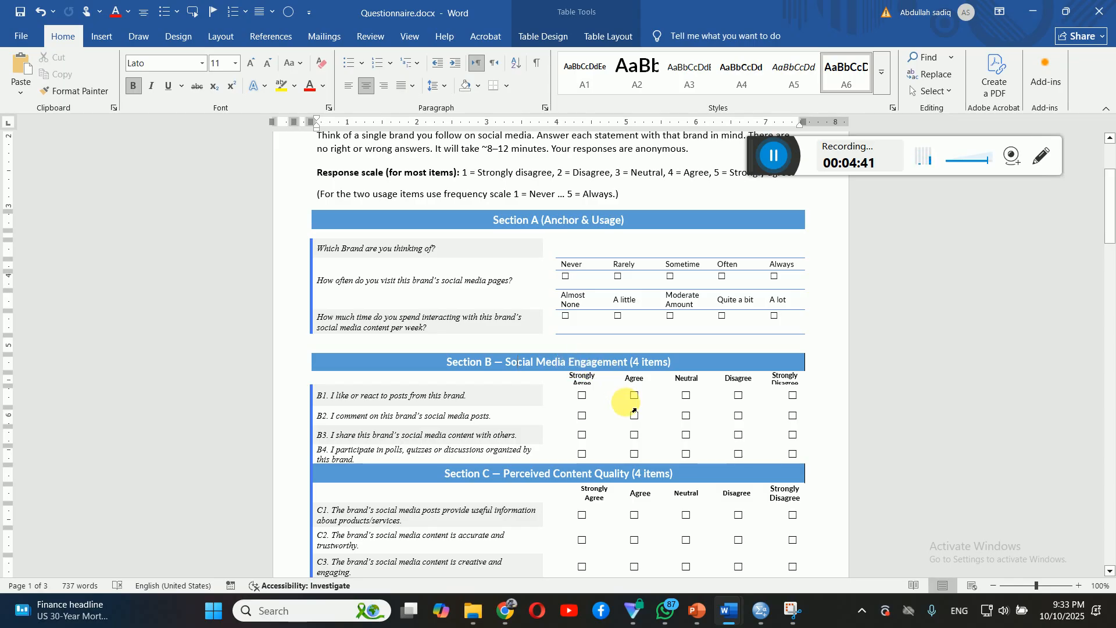
- In the PowerPoint lecture, open the Types of Validity slide, circle Construct Validity with the red pen and tick Face Validity and Content Validity
click(695, 611)
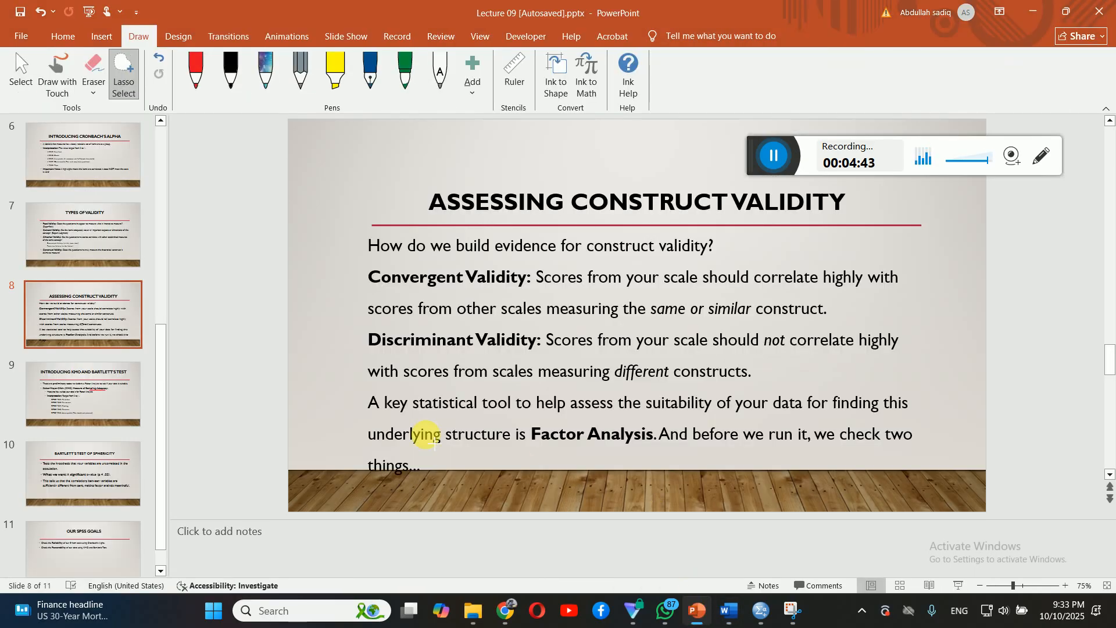
click(101, 242)
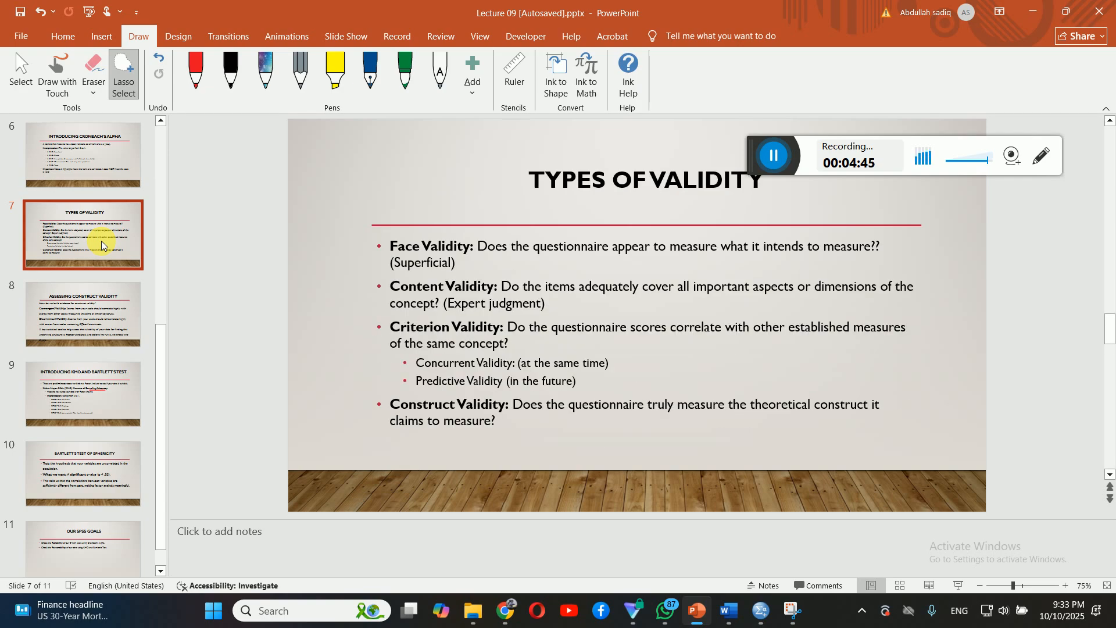
click(199, 81)
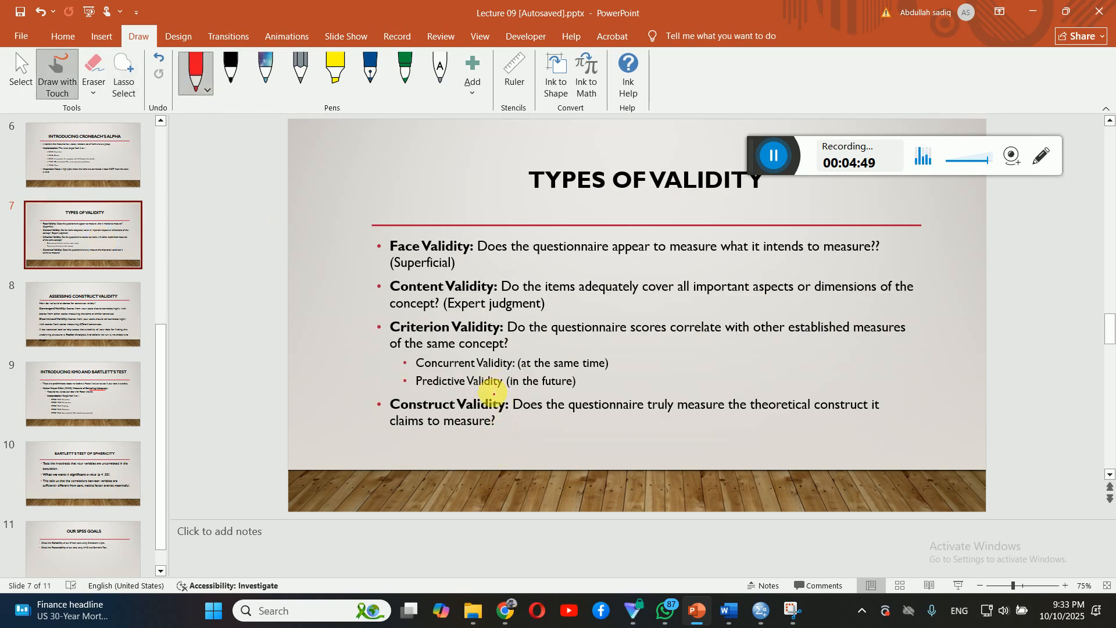
mouse_move(494, 394)
mouse_down()
mouse_move(389, 386)
mouse_move(361, 428)
mouse_move(471, 468)
mouse_move(511, 423)
mouse_move(505, 394)
mouse_up()
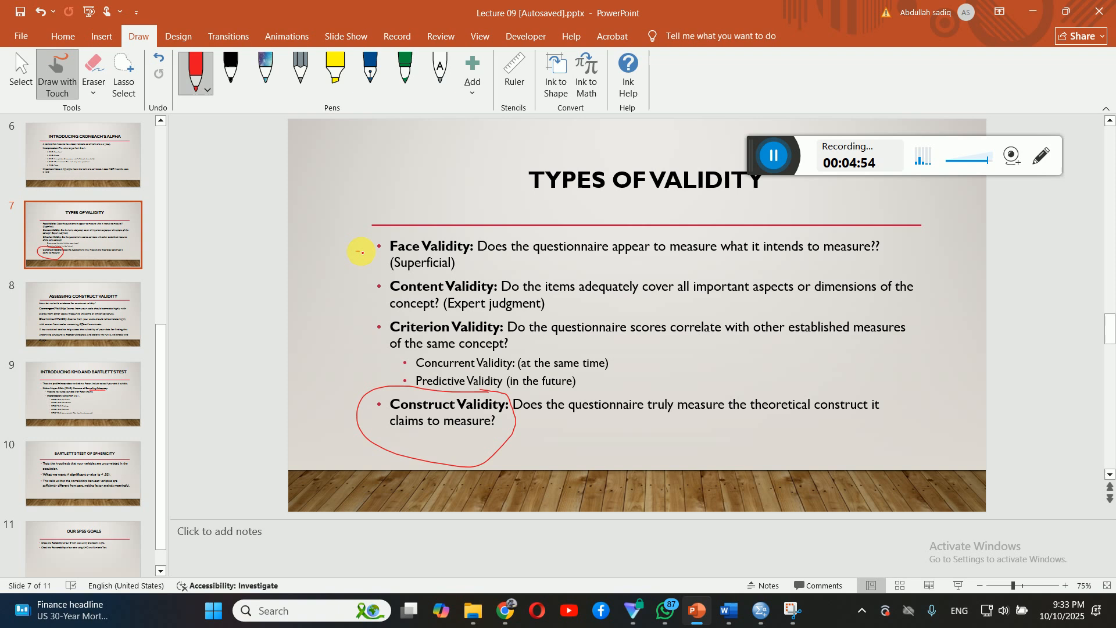
drag(362, 292, 378, 278)
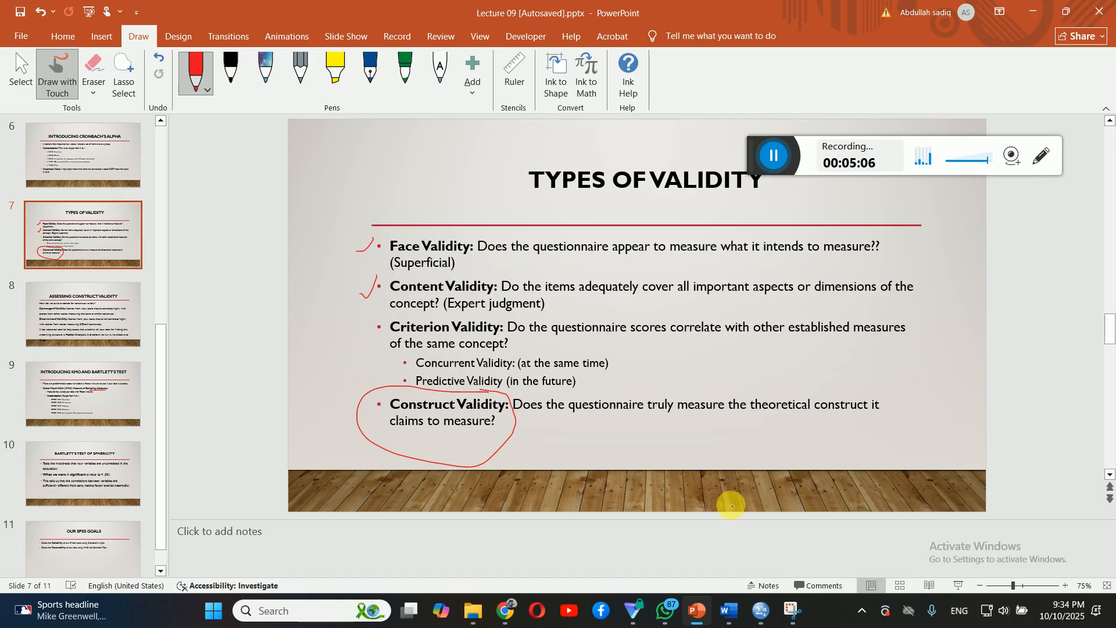
- Switch back to the questionnaire in Word and review its title, introduction and Section A
mouse_move(729, 610)
click(672, 552)
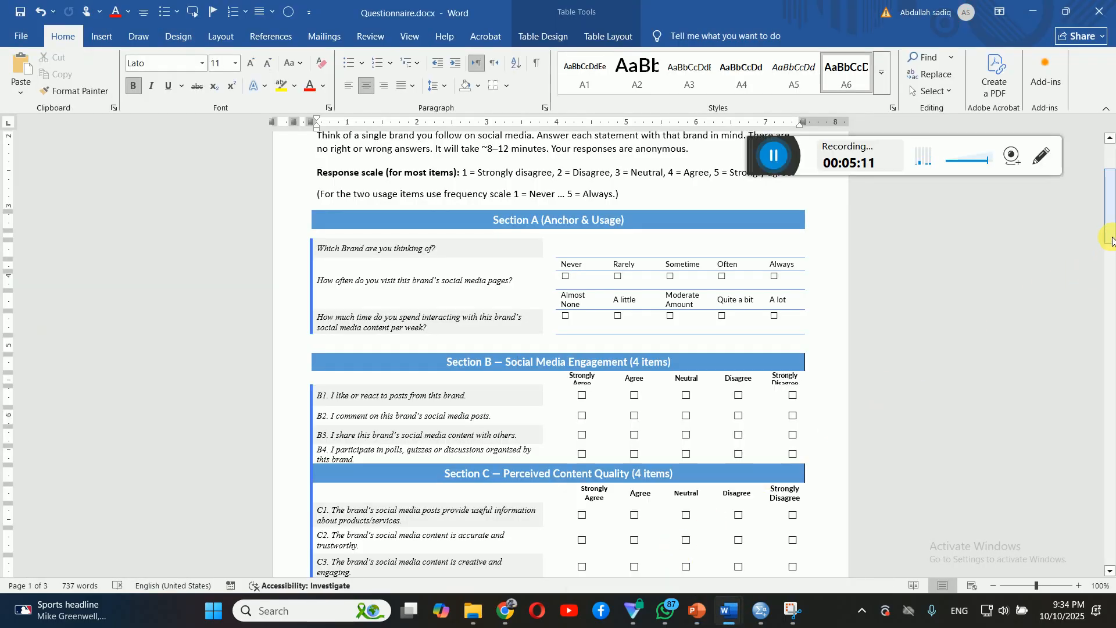
drag(1111, 242, 1108, 215)
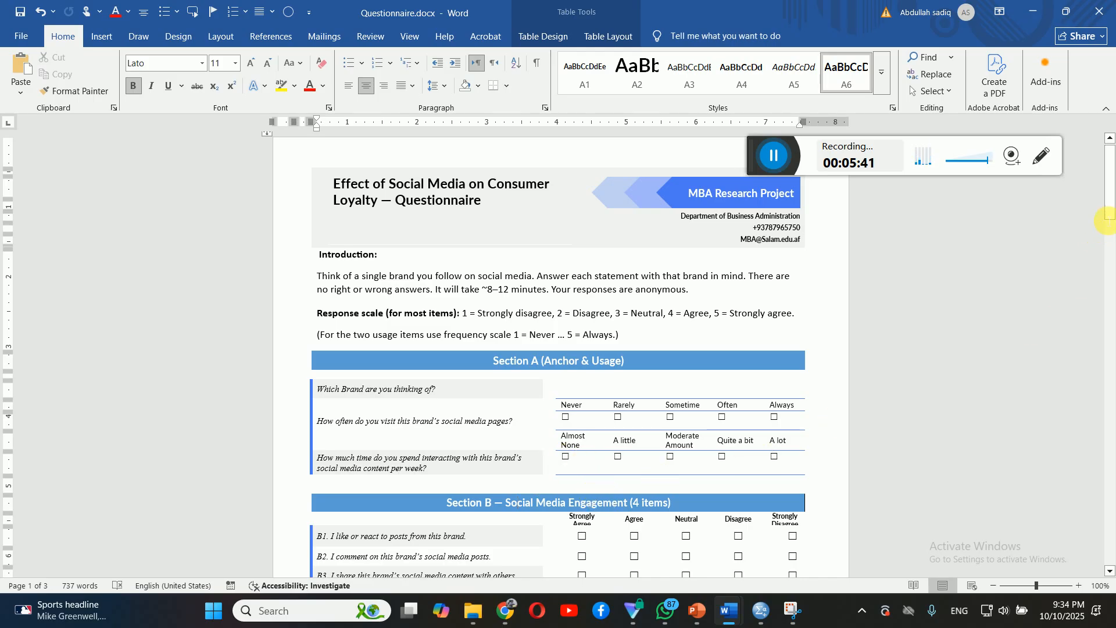
- Recheck the validity definitions on the Types of Validity slide in PowerPoint, and compare them with Sections A and B of the Word questionnaire
click(700, 613)
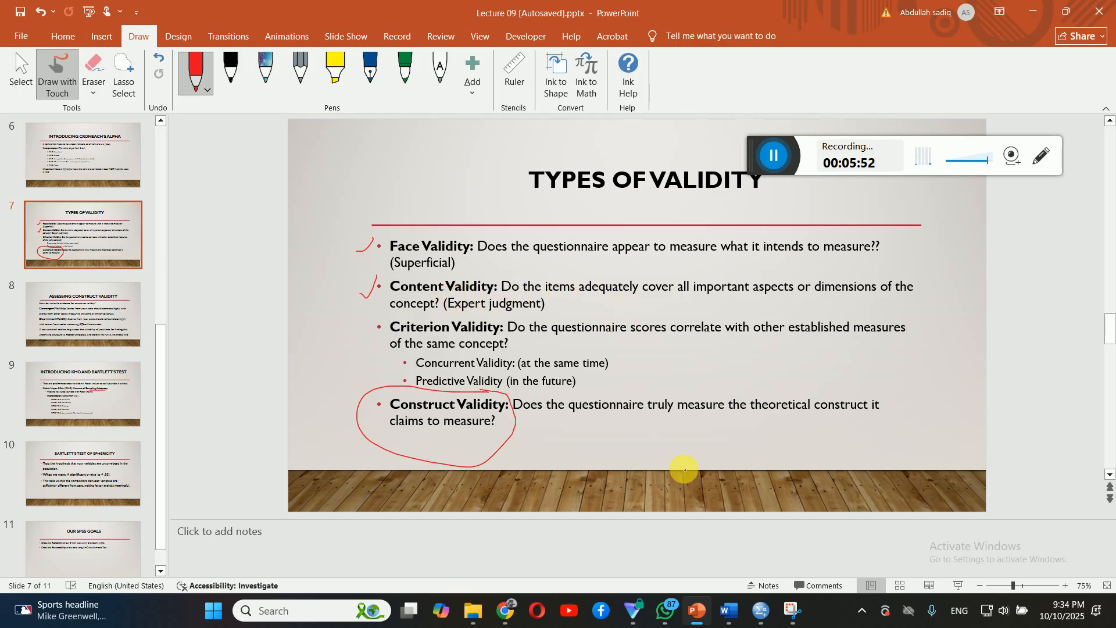
mouse_move(728, 612)
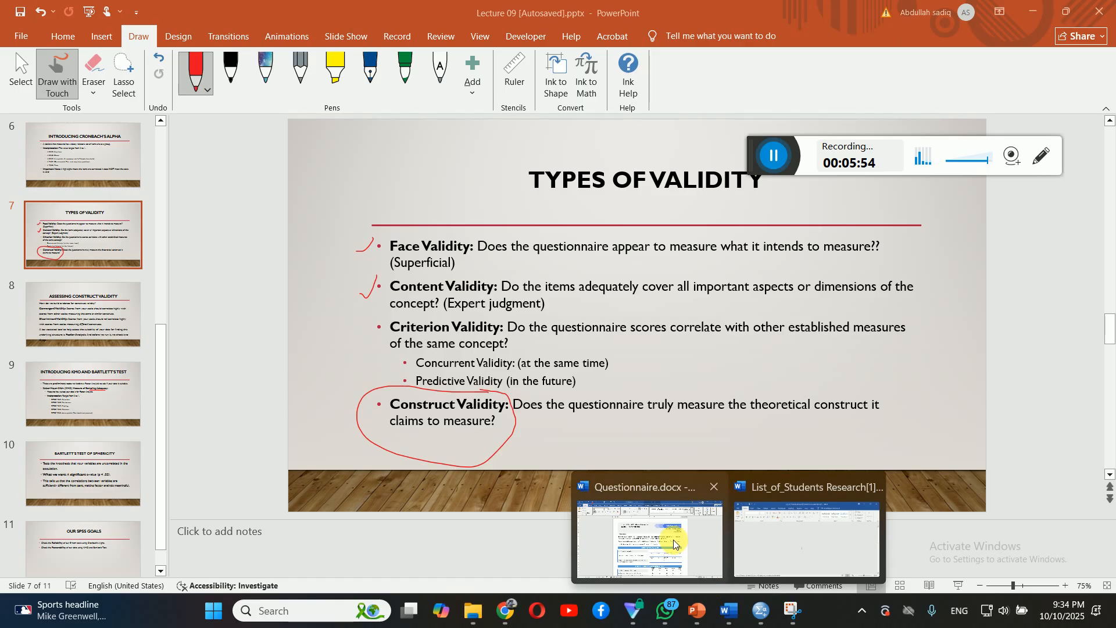
click(672, 540)
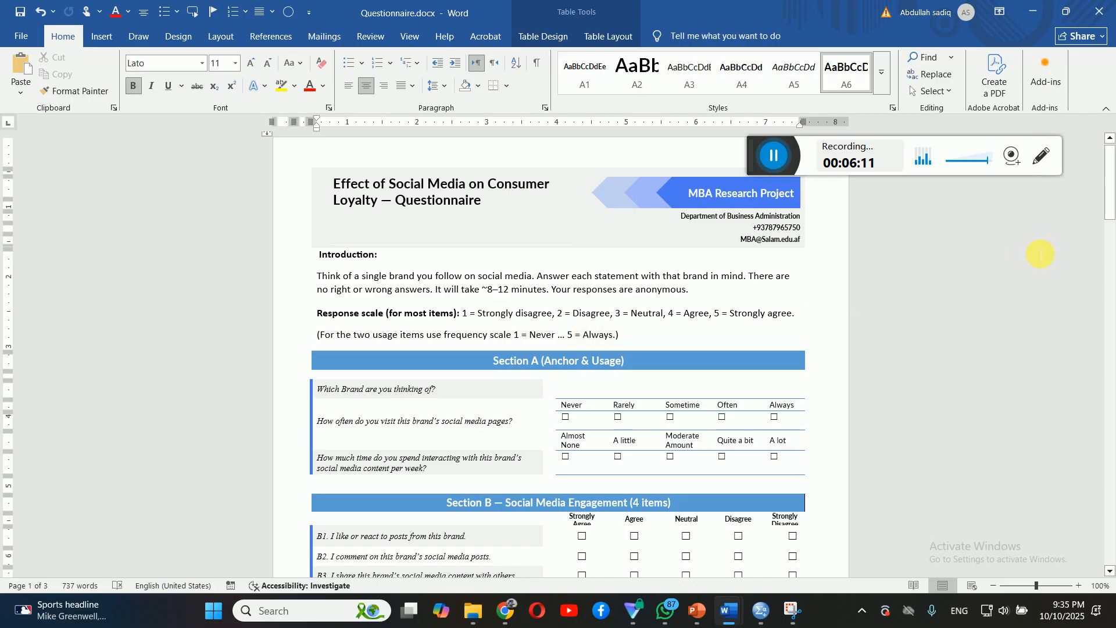
mouse_move(1111, 211)
mouse_down()
mouse_move(1112, 232)
mouse_move(1111, 215)
mouse_up()
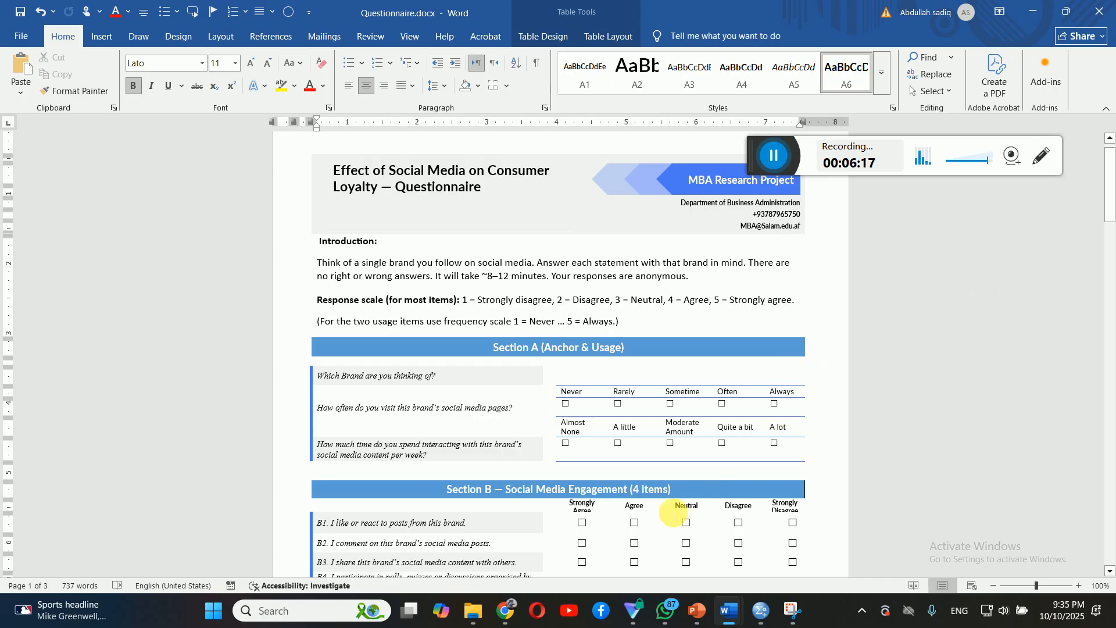
mouse_move(1111, 231)
mouse_down()
mouse_move(1112, 252)
mouse_move(1111, 210)
mouse_up()
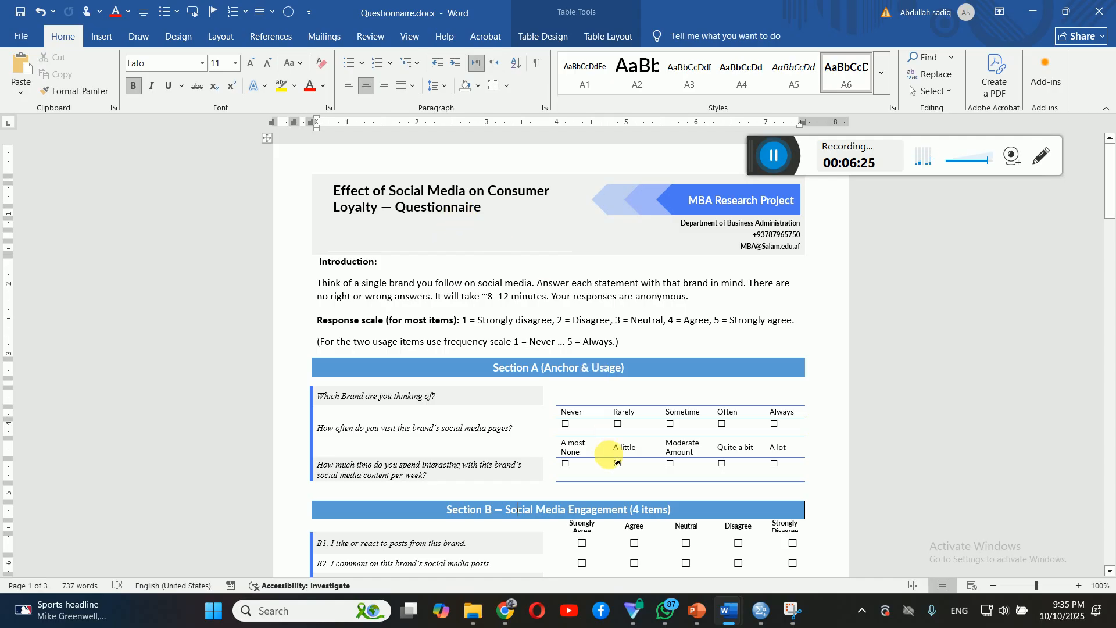
- In the PowerPoint lecture, underline Criterion Validity with the red pen on the Types of Validity slide
click(698, 610)
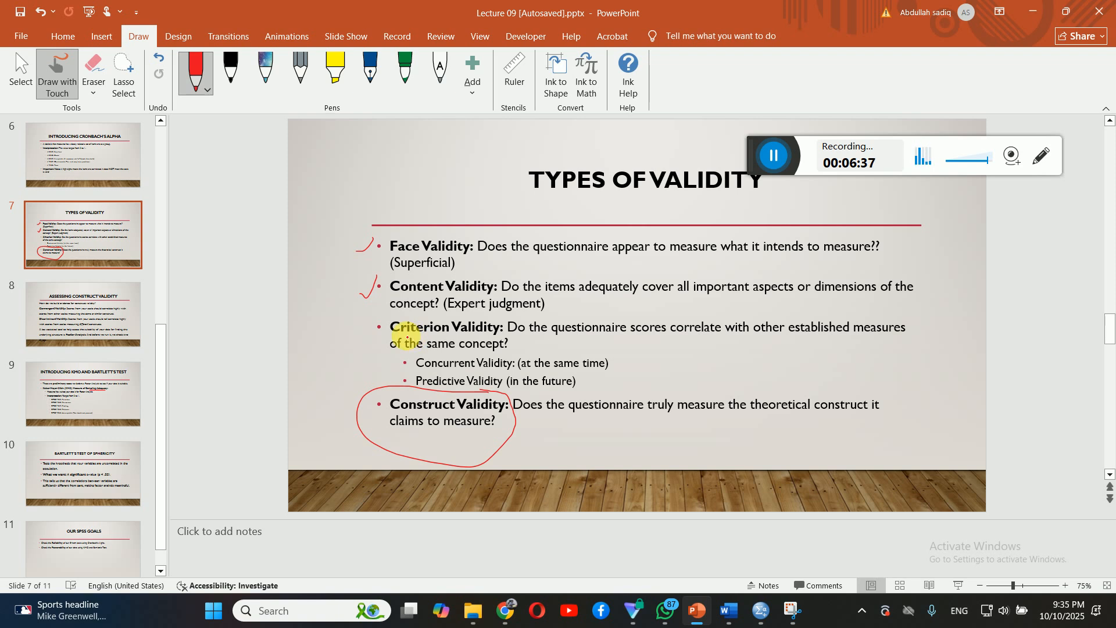
drag(398, 337, 458, 338)
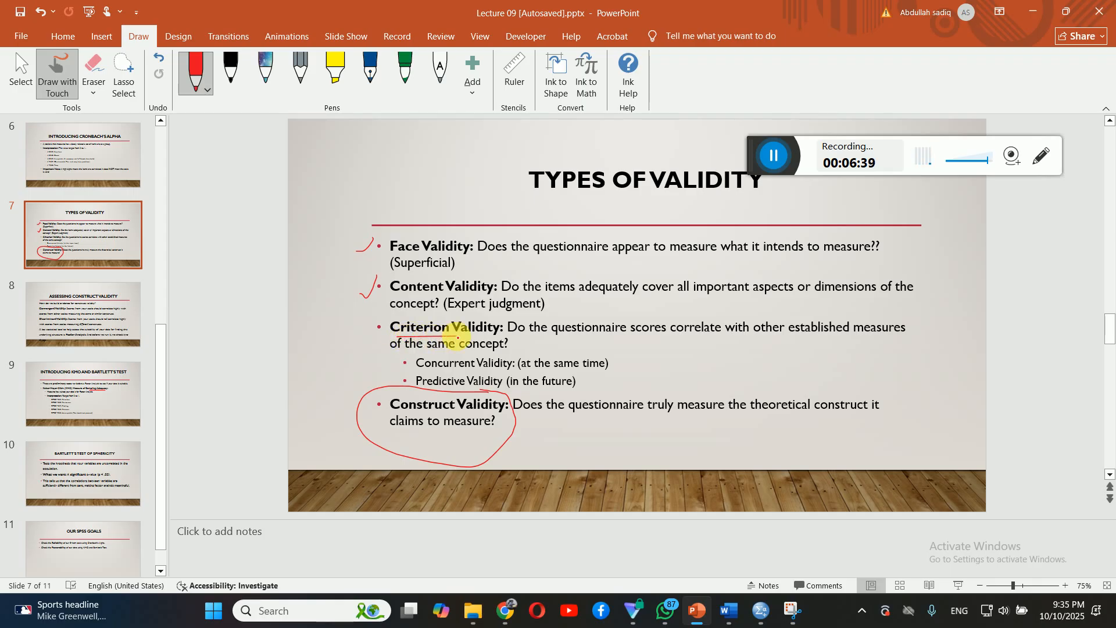
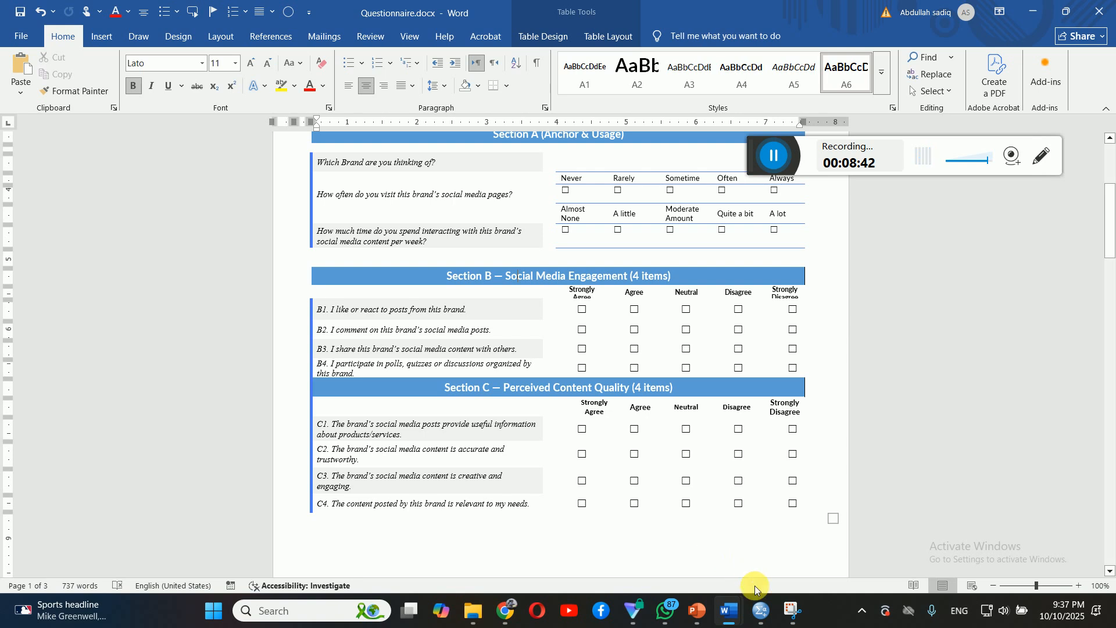
- In the PowerPoint lecture, open the Assessing Construct Validity slide and underline its title, Convergent Validity and Discriminant Validity in red
click(697, 610)
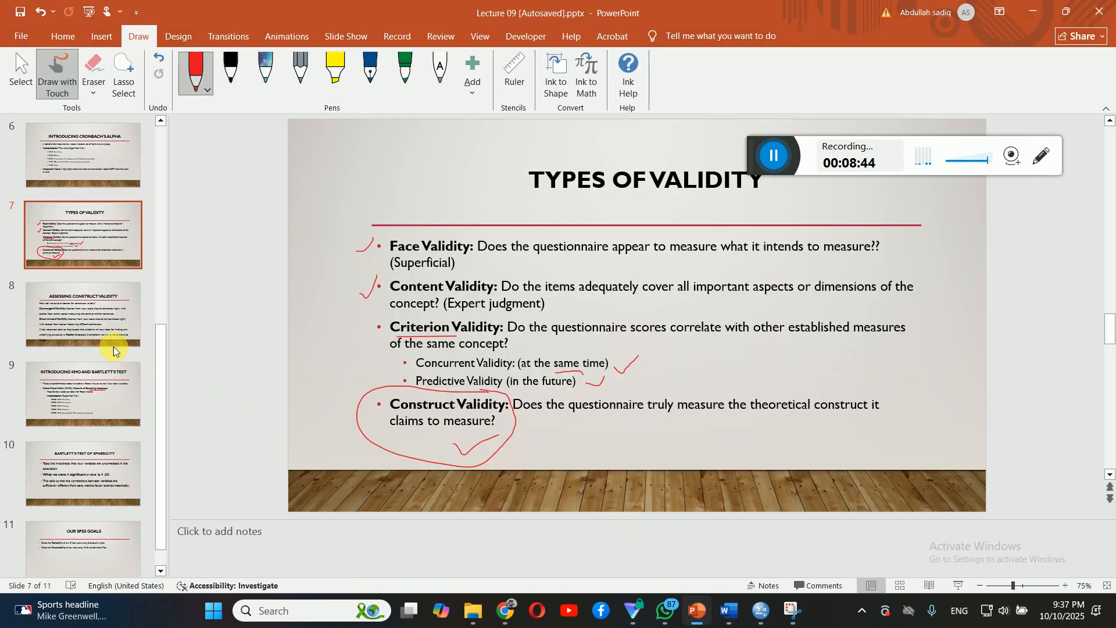
click(93, 319)
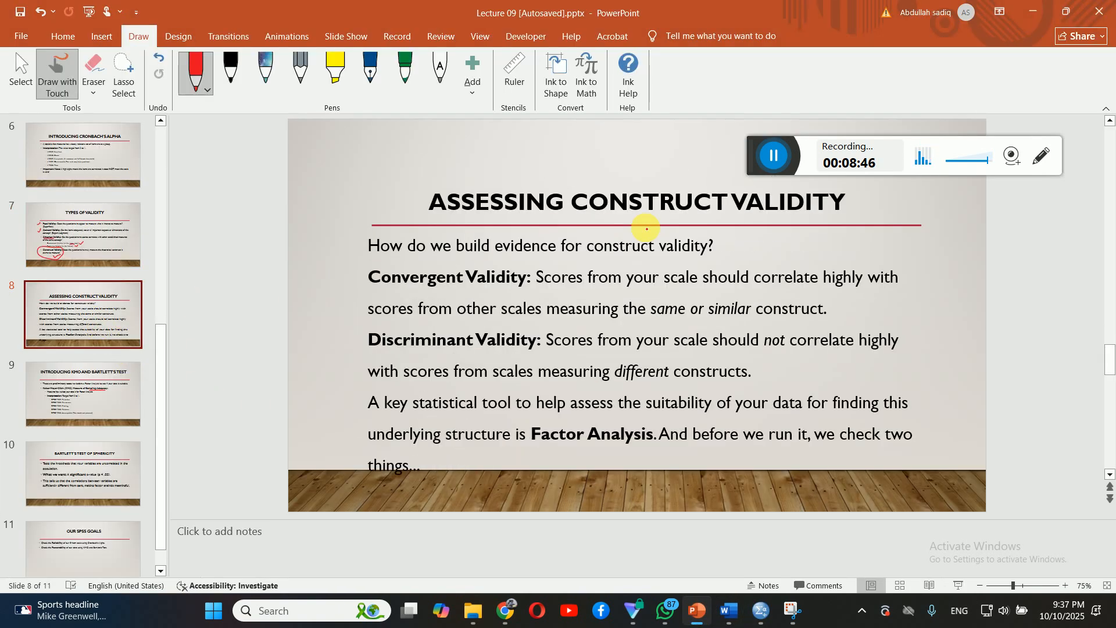
drag(818, 220, 753, 225)
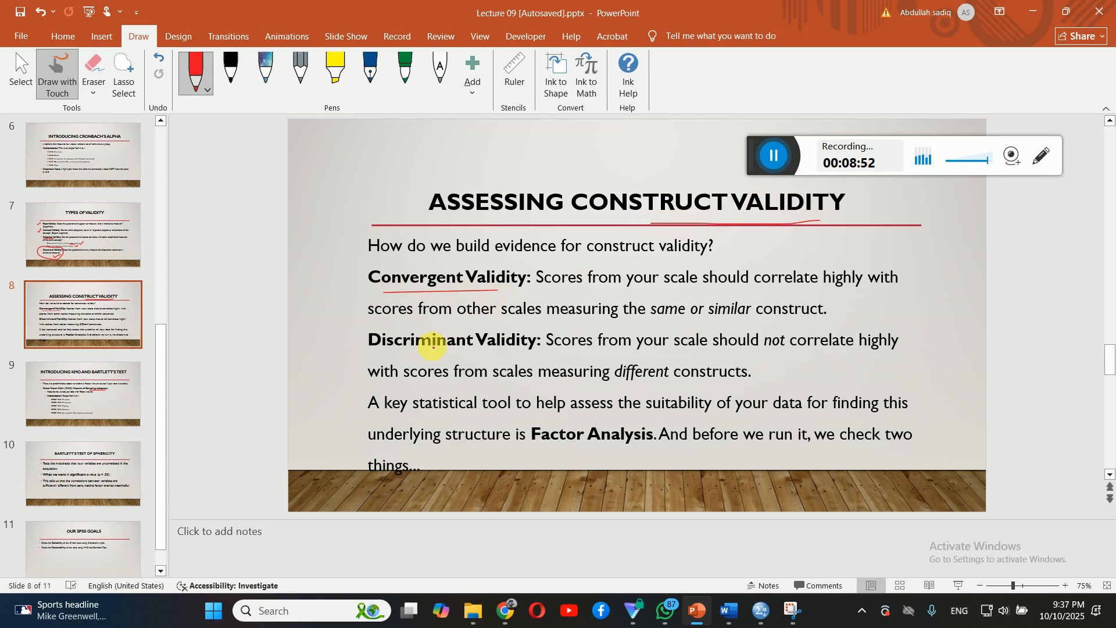
drag(382, 361, 442, 353)
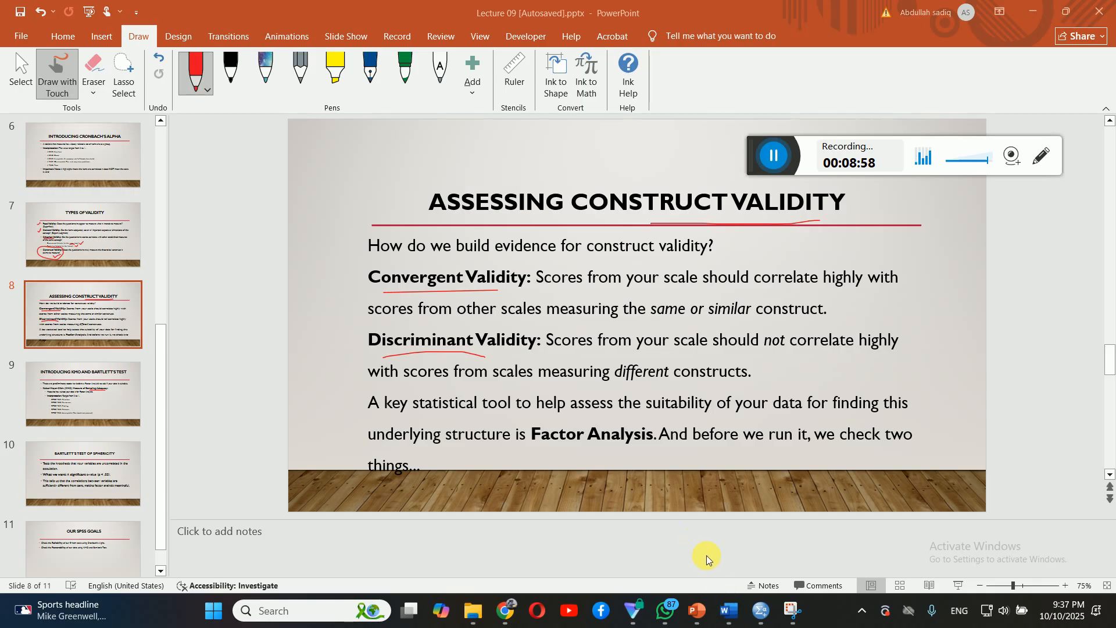
- Switch to the questionnaire in Word and compare the Social Media Engagement items with the Perceived Content Quality items
mouse_move(730, 611)
click(662, 544)
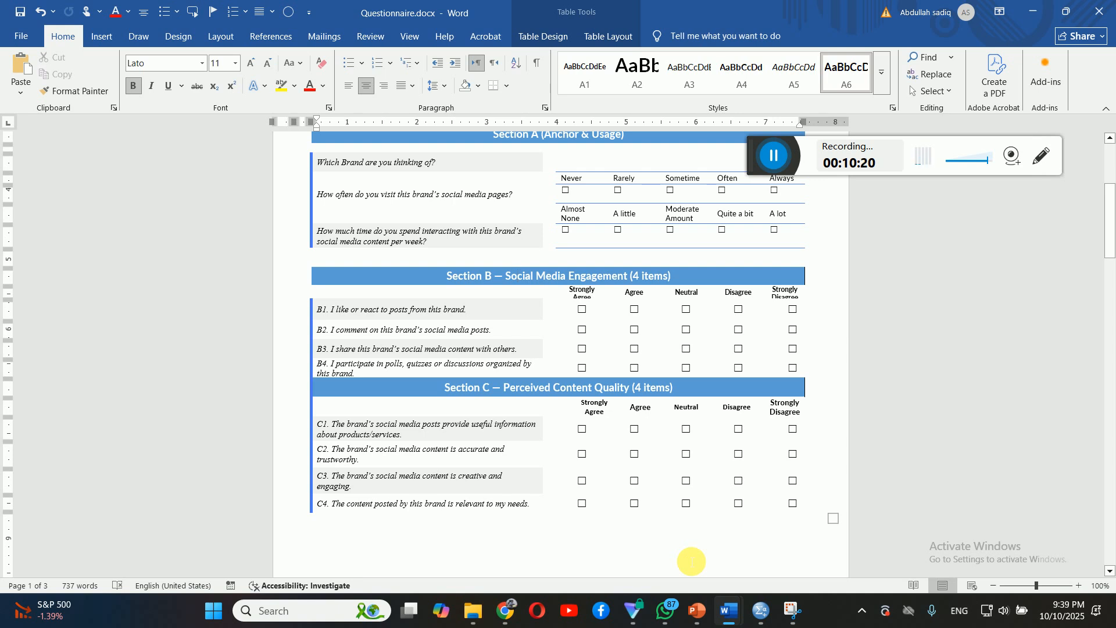
- Return to the PowerPoint lecture and circle Factor Analysis with the red pen on the Assessing Construct Validity slide
click(696, 610)
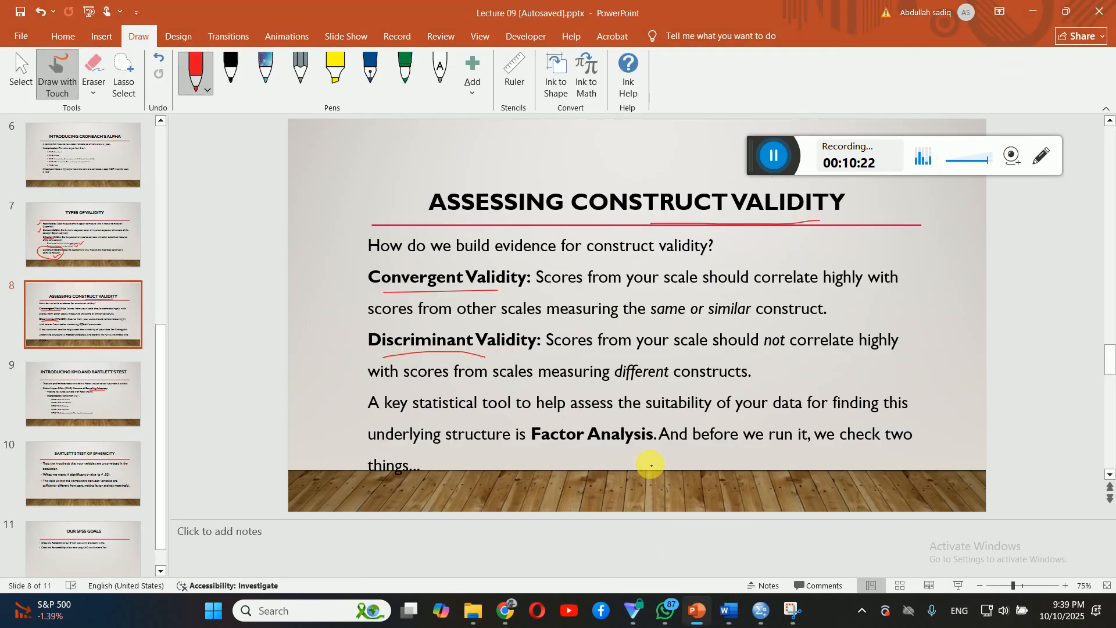
drag(602, 418, 517, 415)
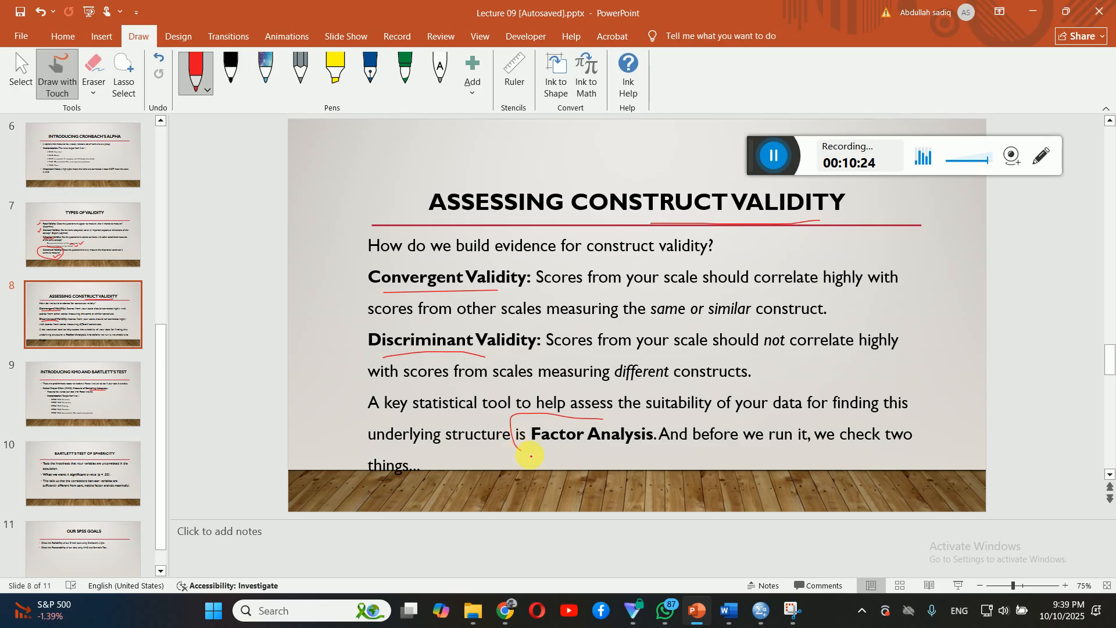
drag(531, 455, 636, 471)
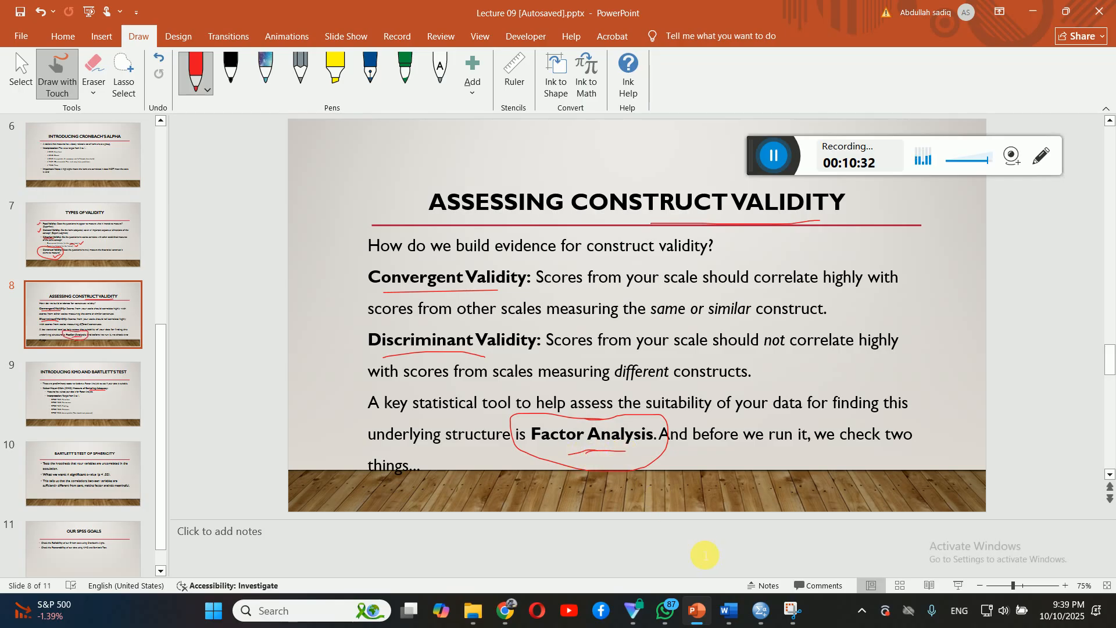
- Review Sections B and C of the Word questionnaire, and in PowerPoint tick the slide title, Convergent Validity and Discriminant Validity in red
mouse_move(762, 616)
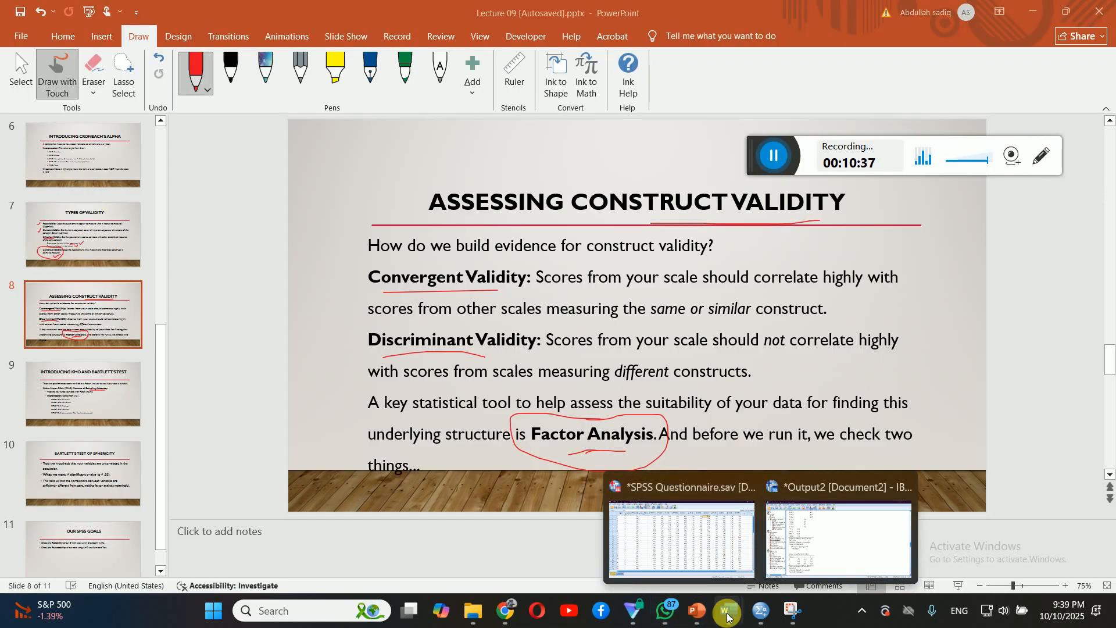
mouse_move(727, 616)
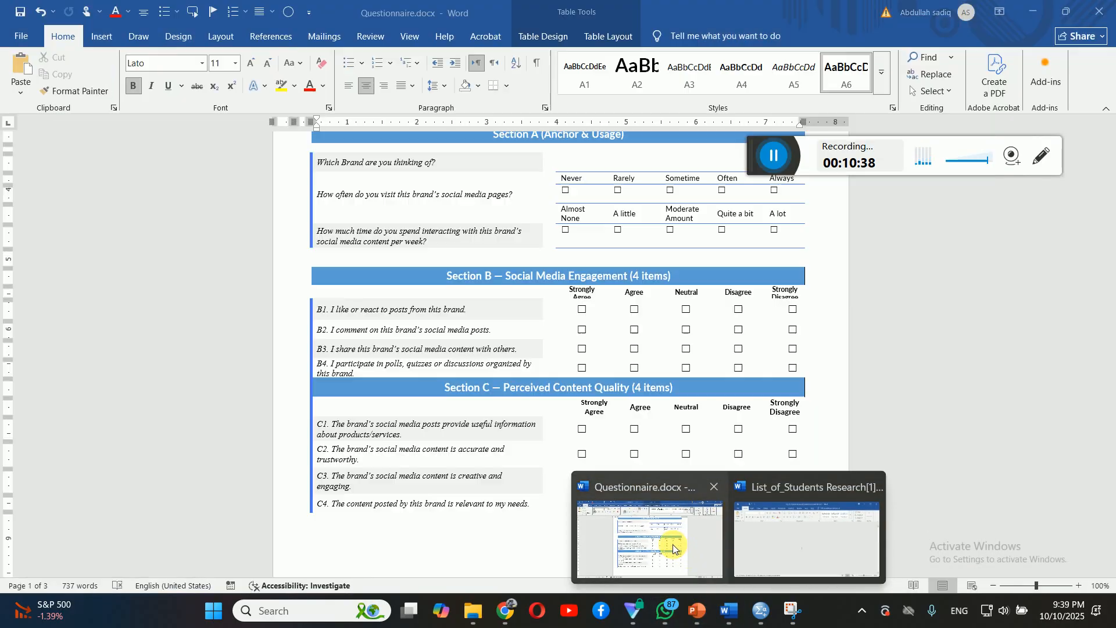
click(667, 543)
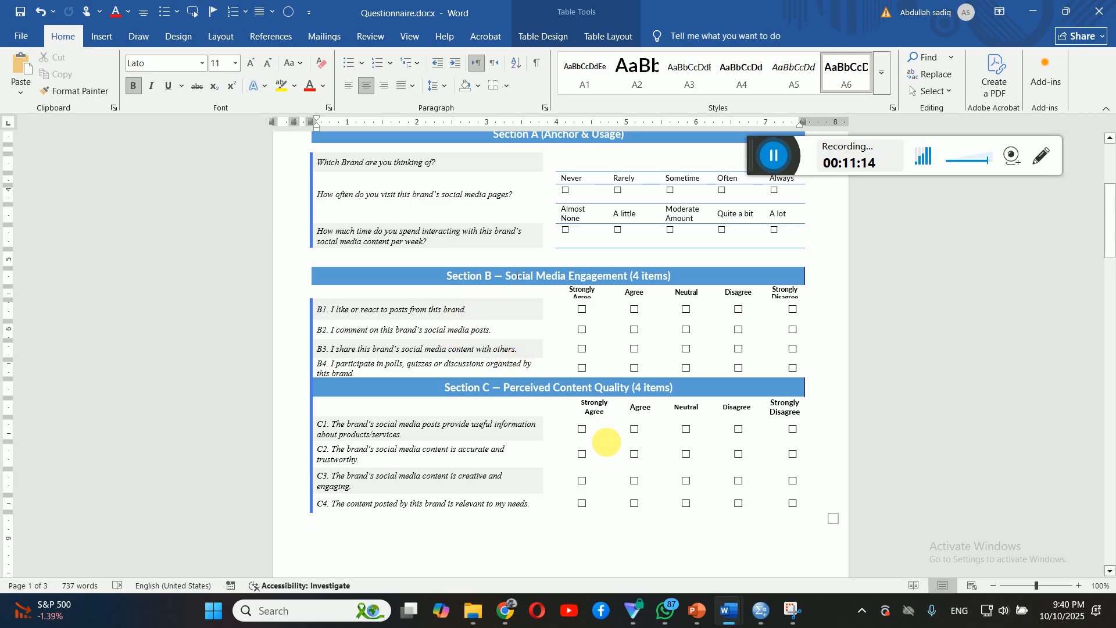
mouse_move(729, 613)
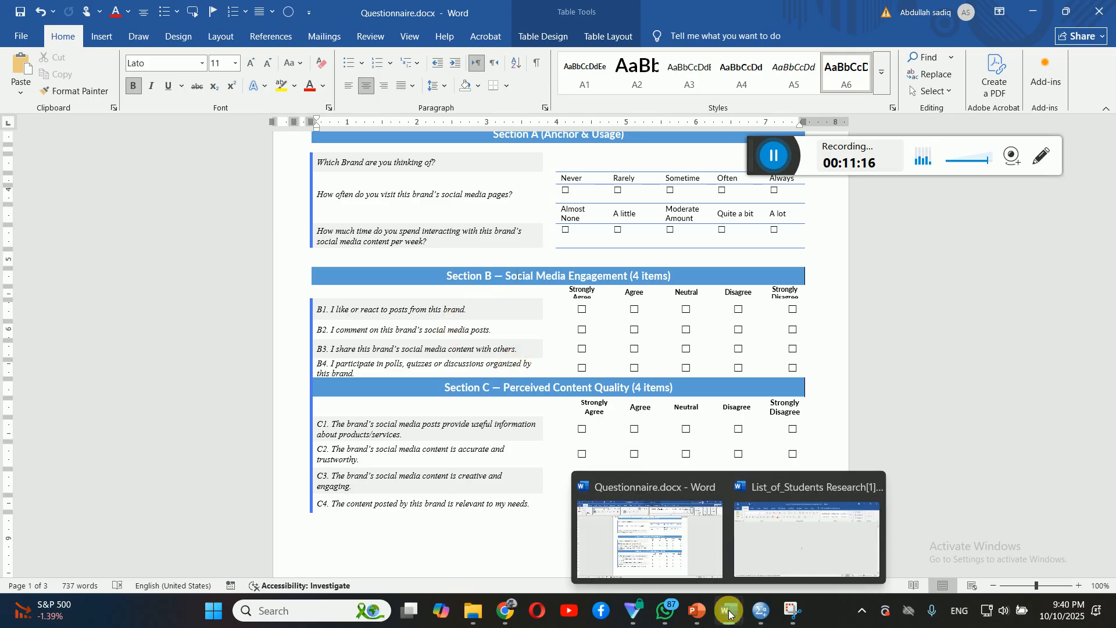
click(696, 610)
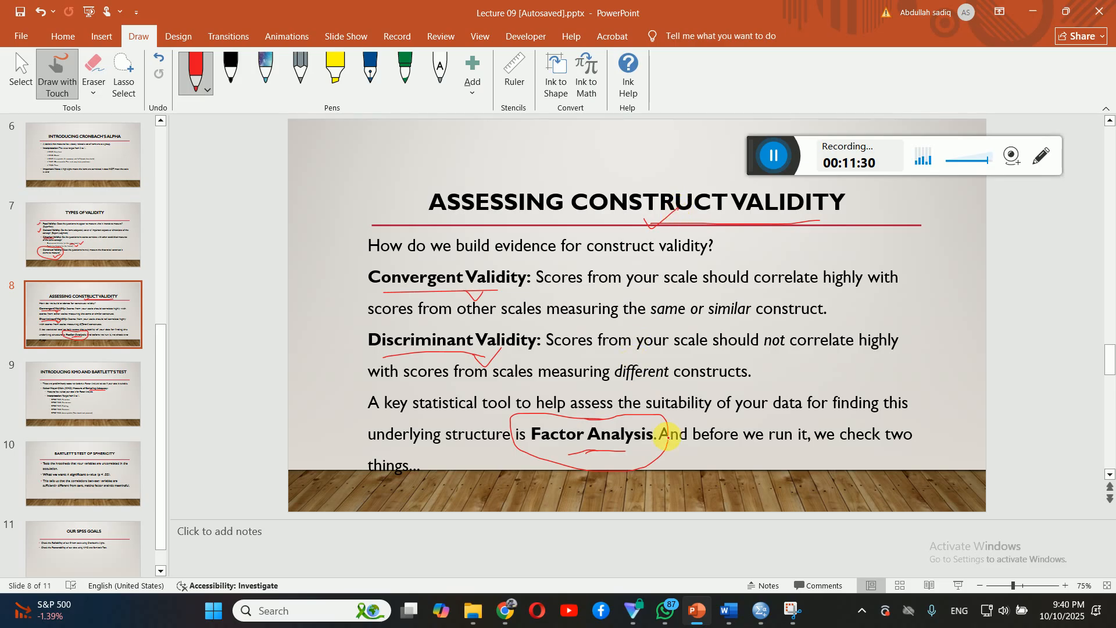
- Switch to the questionnaire dataset in the SPSS Data Editor and open the Factor Analysis dialog
mouse_move(761, 610)
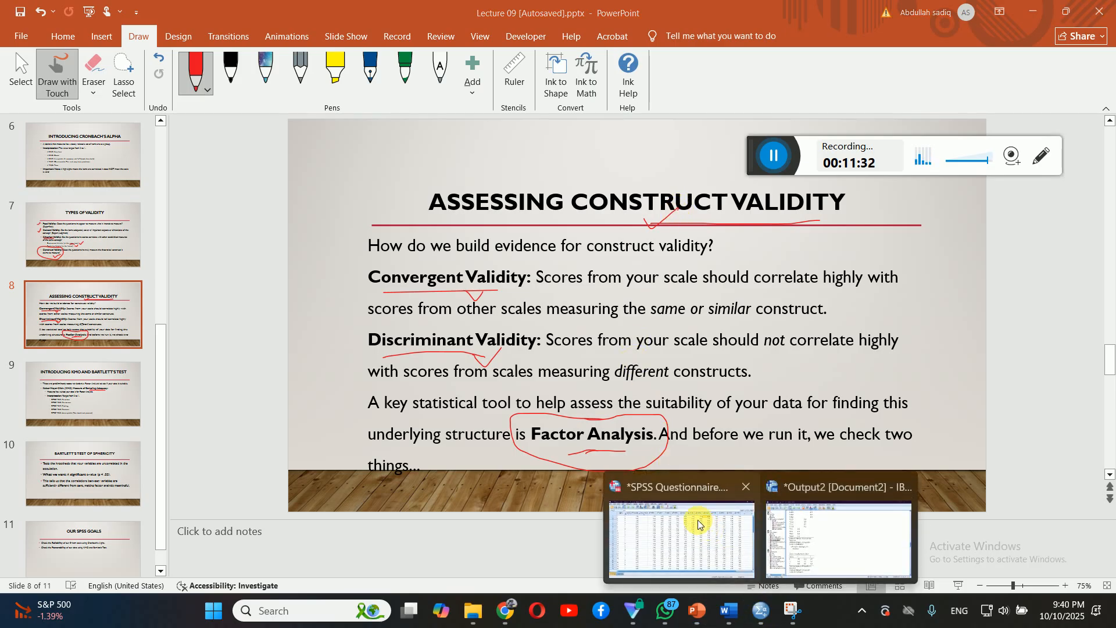
click(698, 523)
click(433, 291)
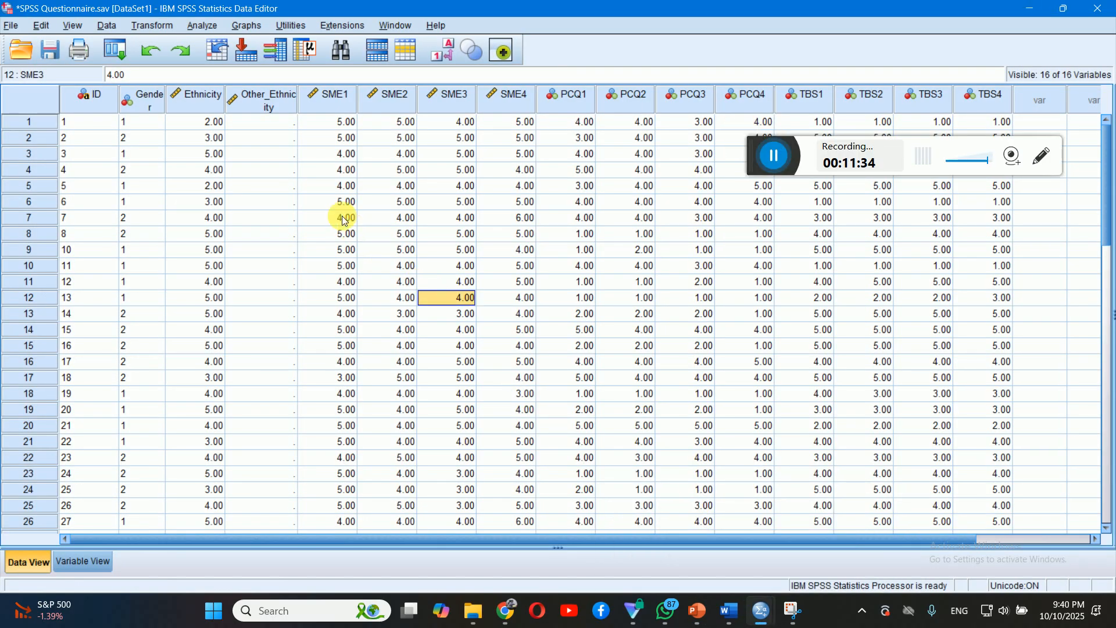
click(204, 29)
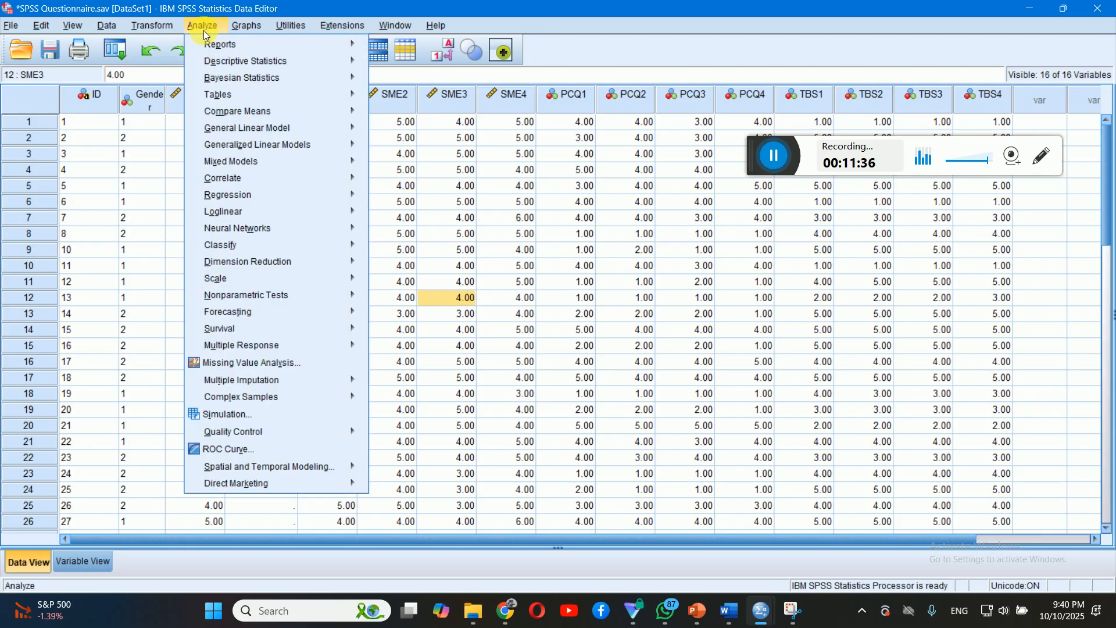
mouse_move(263, 262)
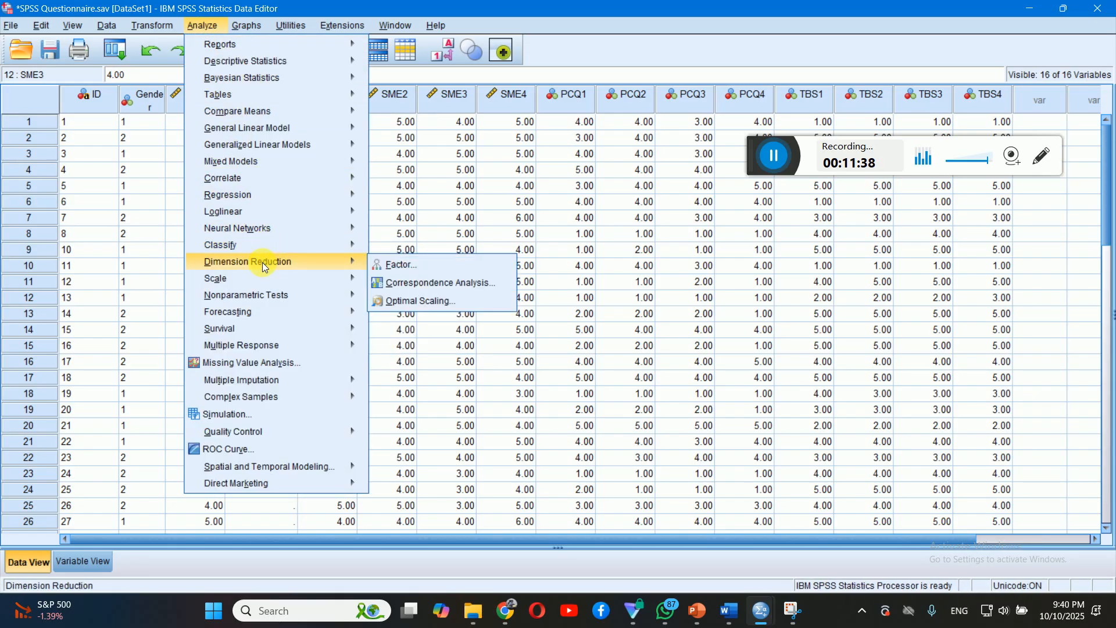
click(400, 266)
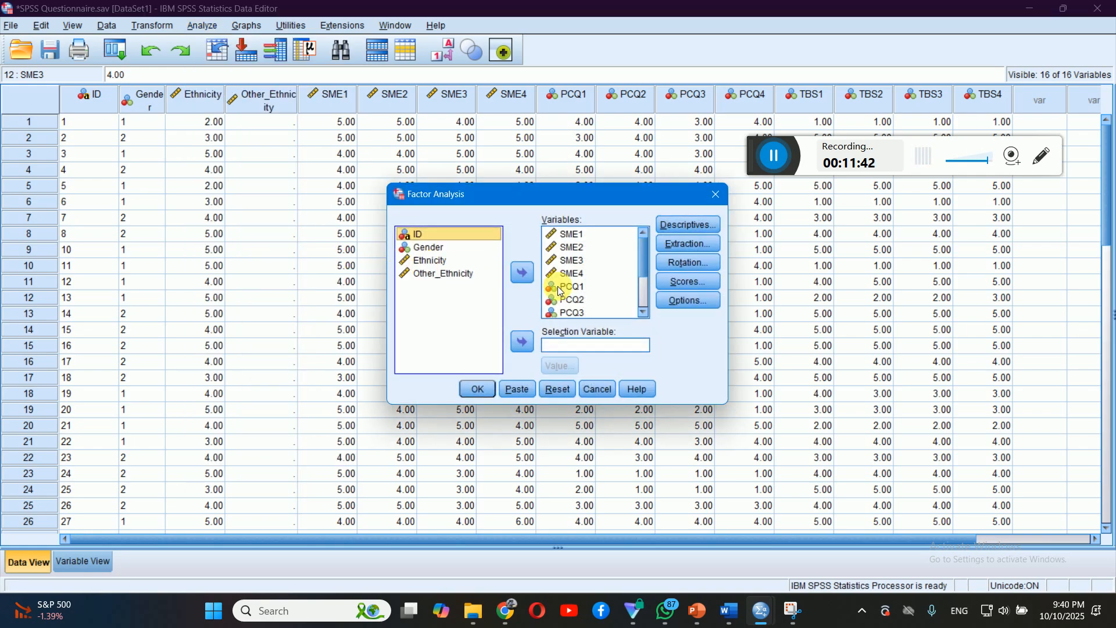
- Remove all the variables from the factor analysis so that its variable list is empty
click(573, 233)
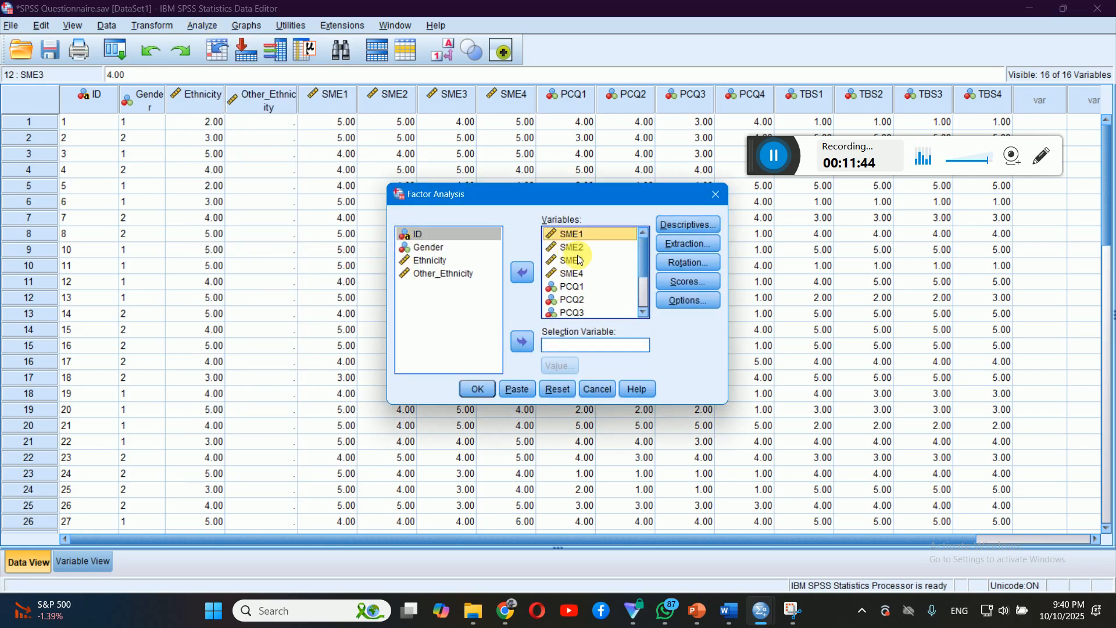
key(ctrl+a)
click(522, 278)
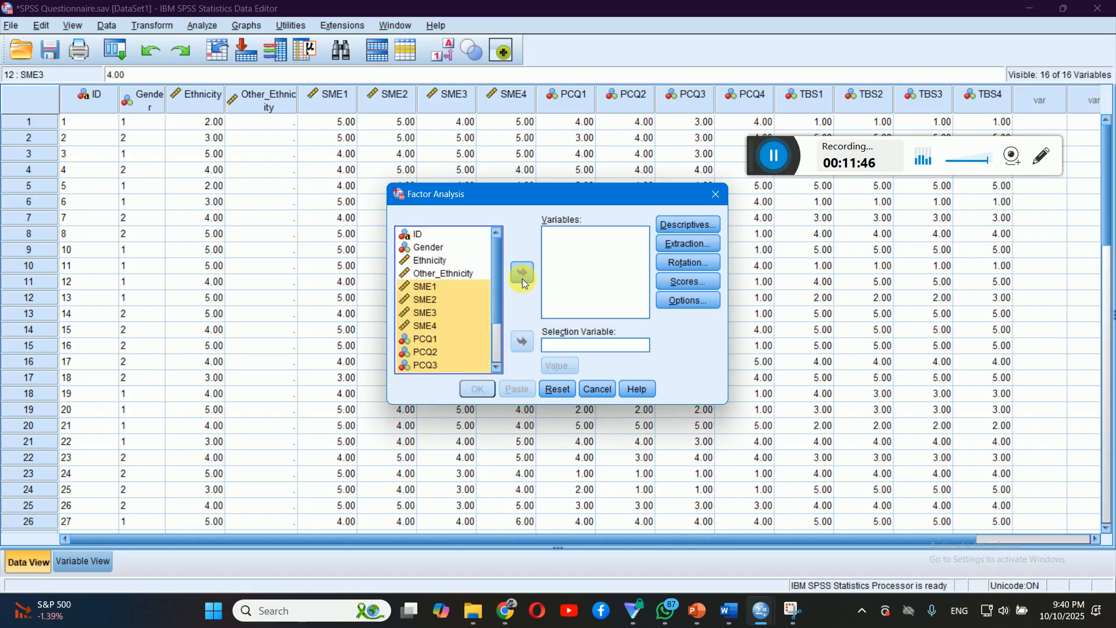
- Add the twelve scale items from SME1 through TBS4 to the factor analysis variables
mouse_move(494, 281)
mouse_down()
mouse_move(507, 326)
mouse_move(497, 284)
mouse_up()
click(445, 288)
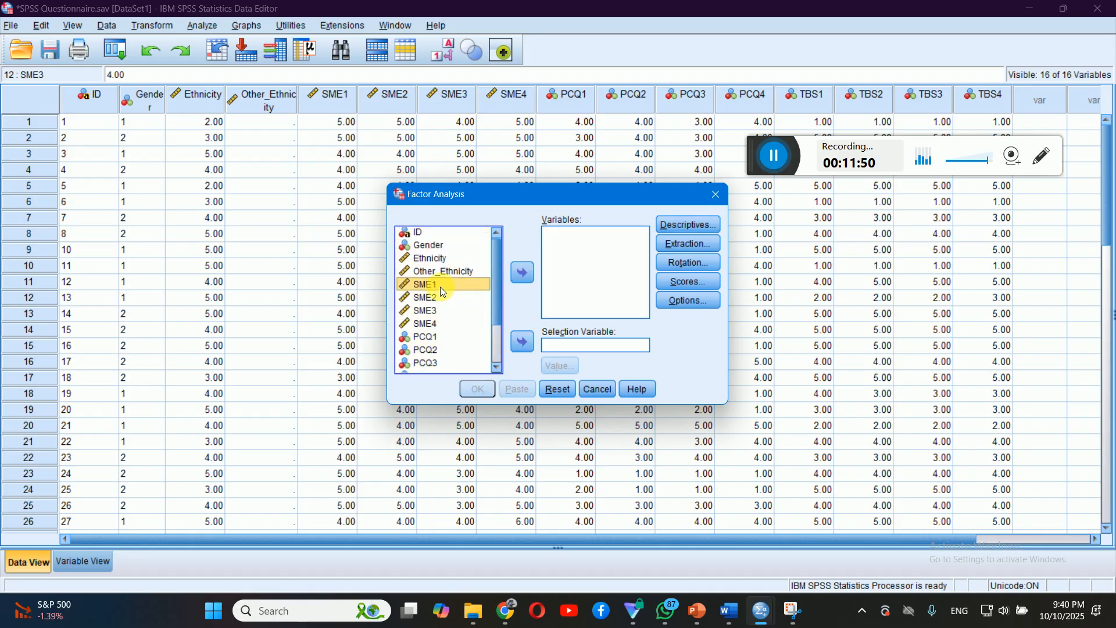
key(shift+Down)
key(shift+Down)
key(shift+Down)
key(shift+Down)
key(shift+Down)
key(shift+Down)
key(shift+Down)
key(shift+Down)
key(shift+Down)
key(shift+Down)
key(shift+Down)
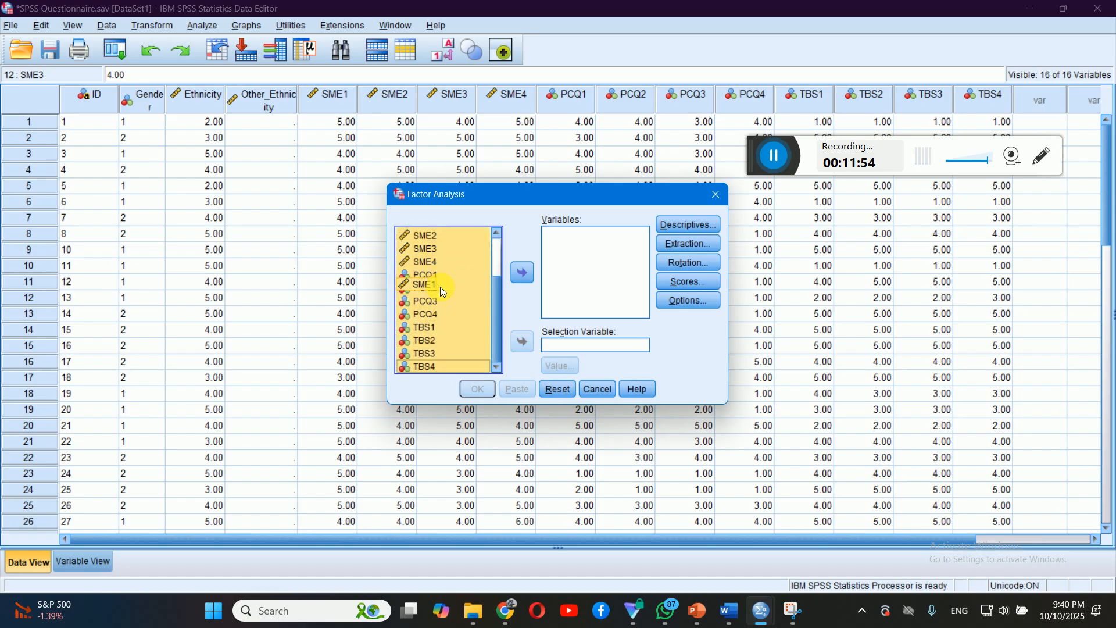
click(521, 273)
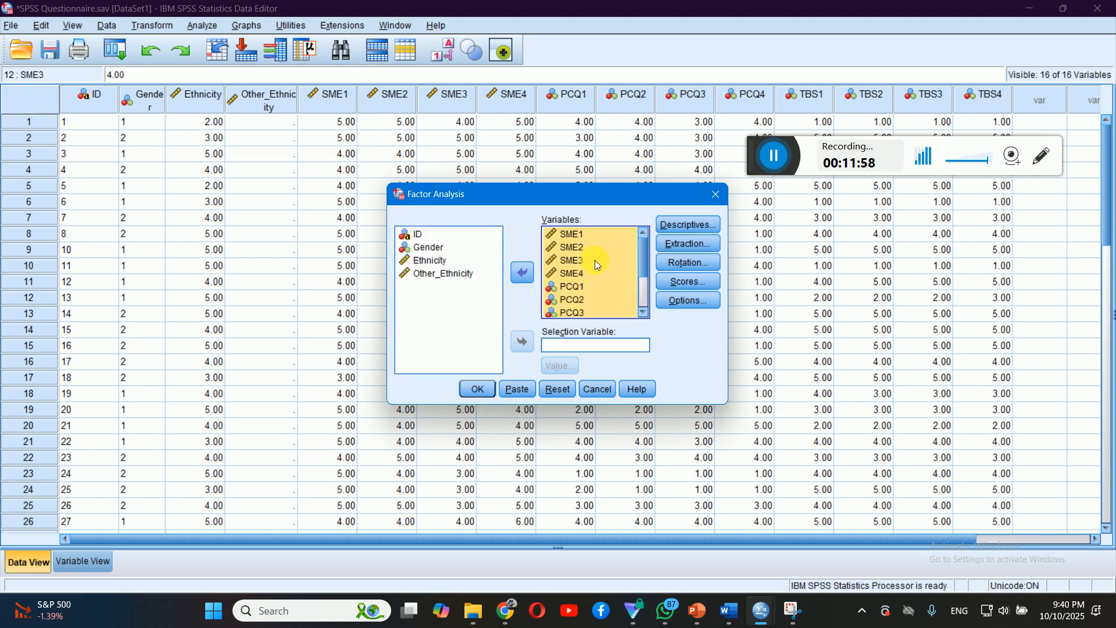
mouse_move(644, 268)
mouse_down()
mouse_move(644, 285)
mouse_move(643, 262)
mouse_up()
mouse_move(642, 259)
mouse_down()
mouse_move(646, 303)
mouse_move(643, 255)
mouse_up()
- In the factor analysis descriptives, turn off Coefficients, Significance levels, Determinant, and KMO and Bartlett's test of sphericity
click(684, 227)
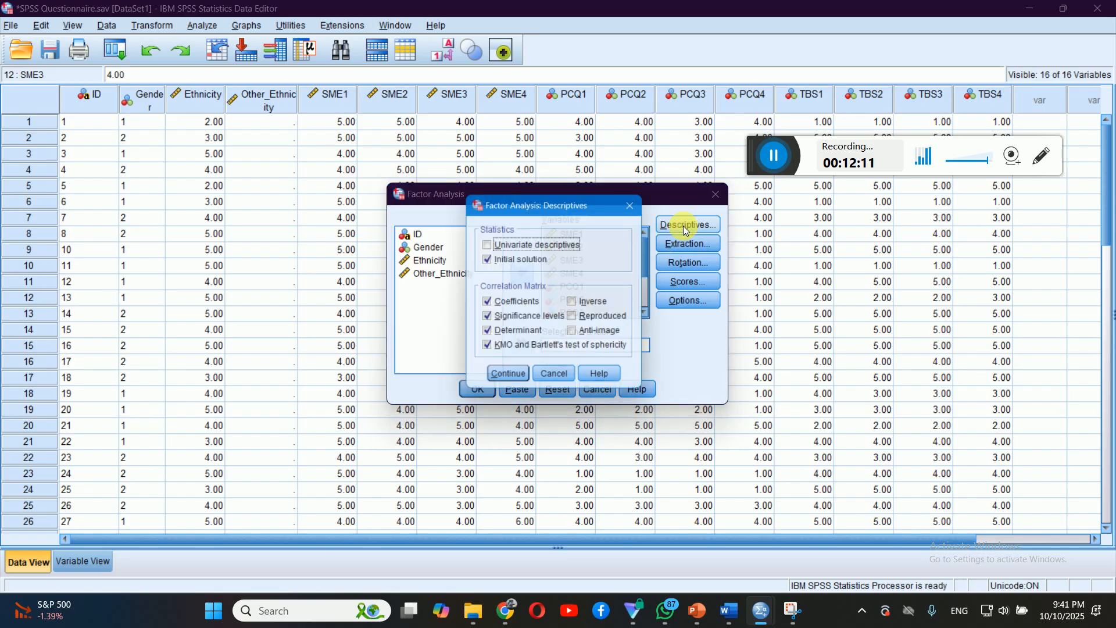
click(488, 304)
click(489, 319)
click(488, 334)
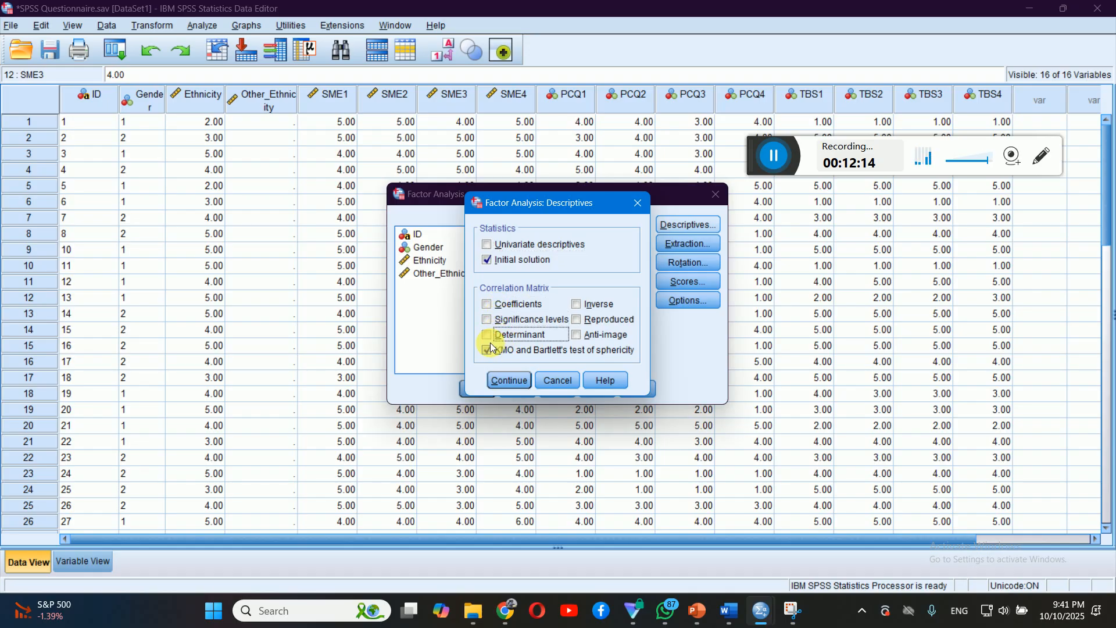
click(523, 350)
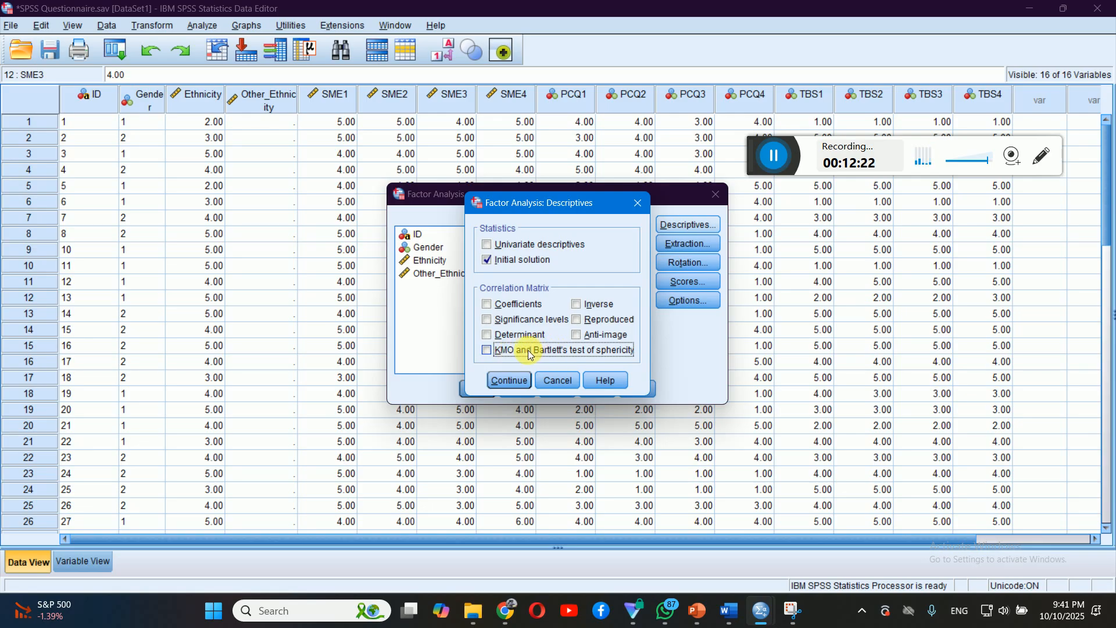
- On PowerPoint slide 9, mark KMO, the Marvelous, Meritorious and Middling ratings, the 0.6 threshold and Sampling Adequacy in red ink
click(696, 610)
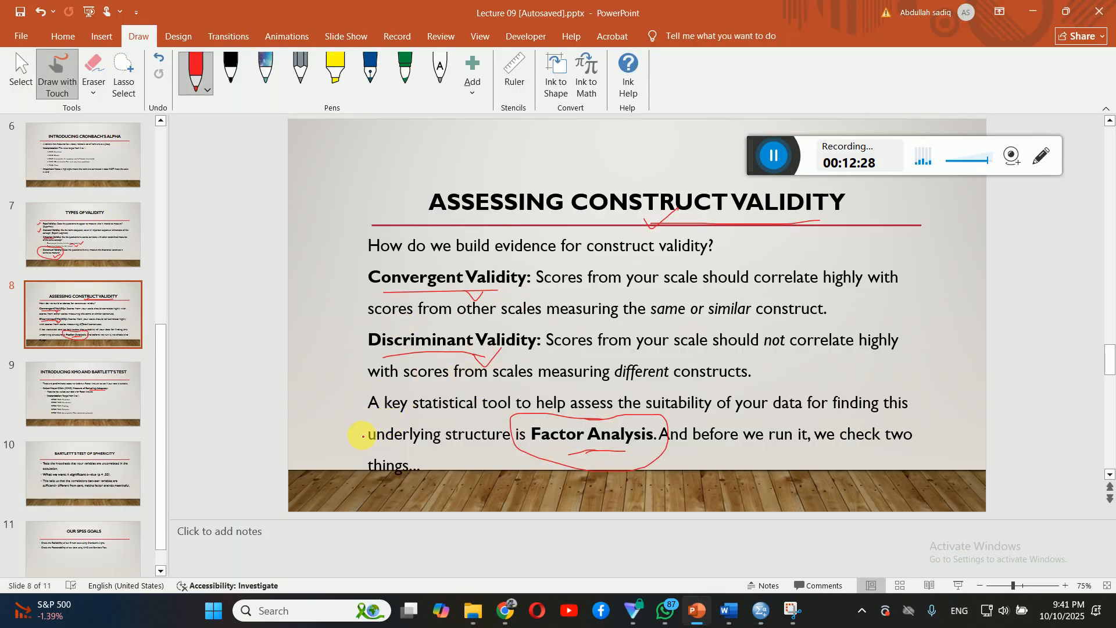
click(88, 387)
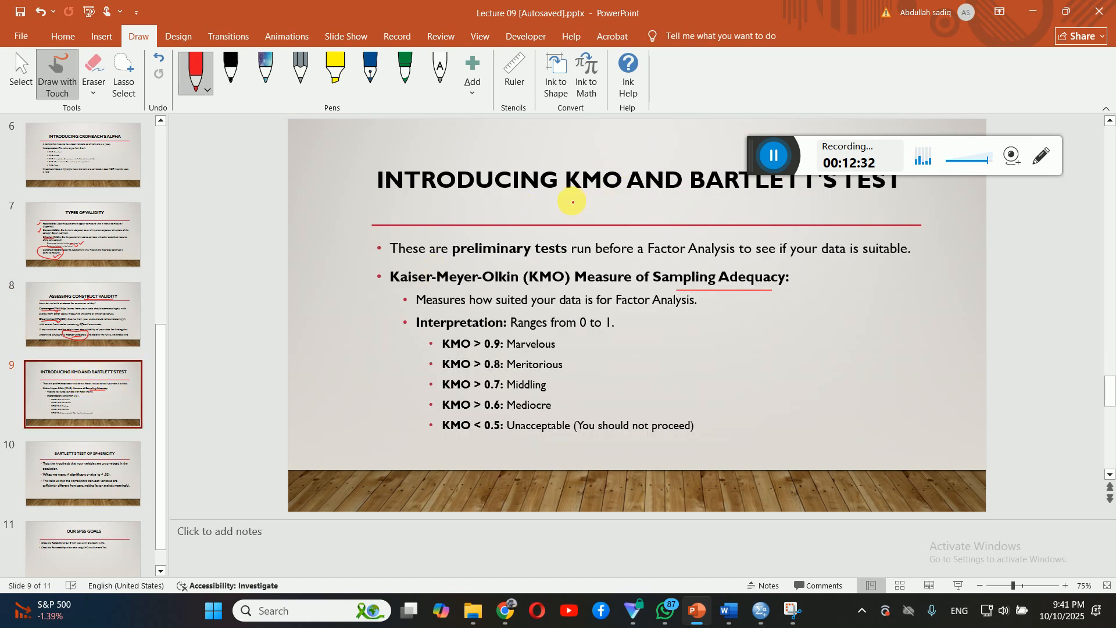
drag(572, 202, 604, 196)
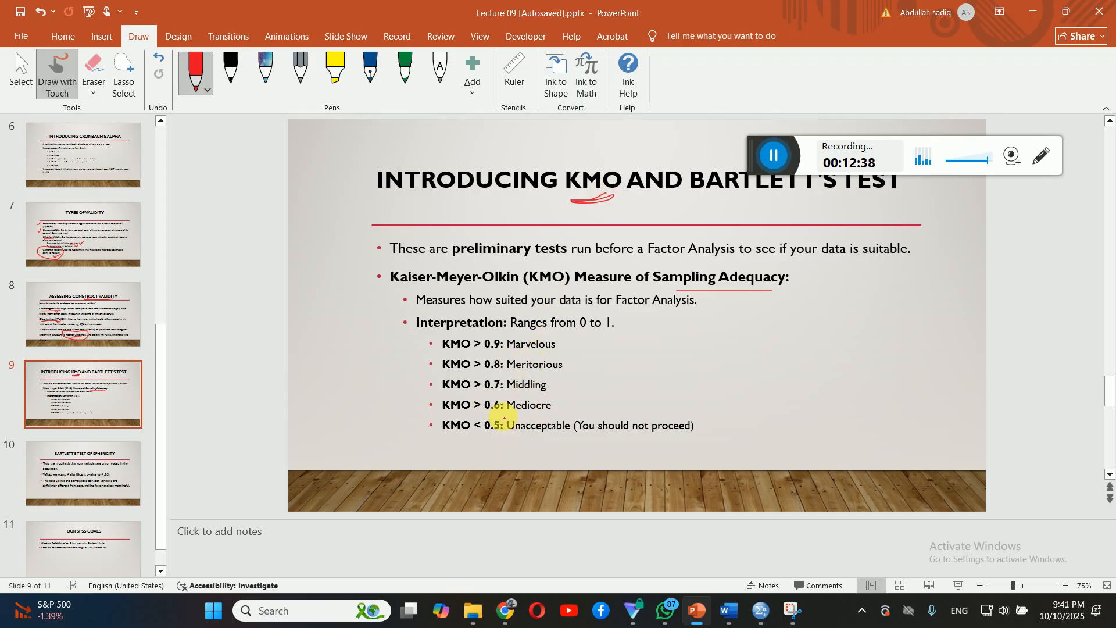
mouse_move(492, 396)
mouse_down()
mouse_move(487, 420)
mouse_move(504, 410)
mouse_move(498, 394)
mouse_move(536, 390)
mouse_move(531, 378)
mouse_move(551, 356)
mouse_up()
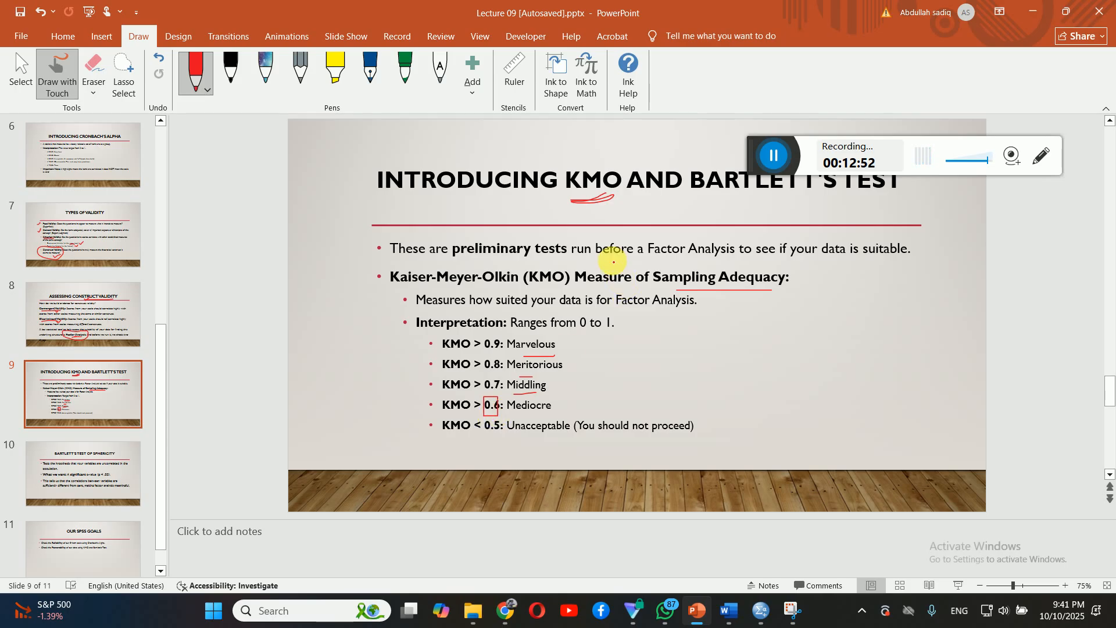
mouse_move(618, 153)
mouse_down()
mouse_move(566, 176)
mouse_move(570, 204)
mouse_move(631, 187)
mouse_up()
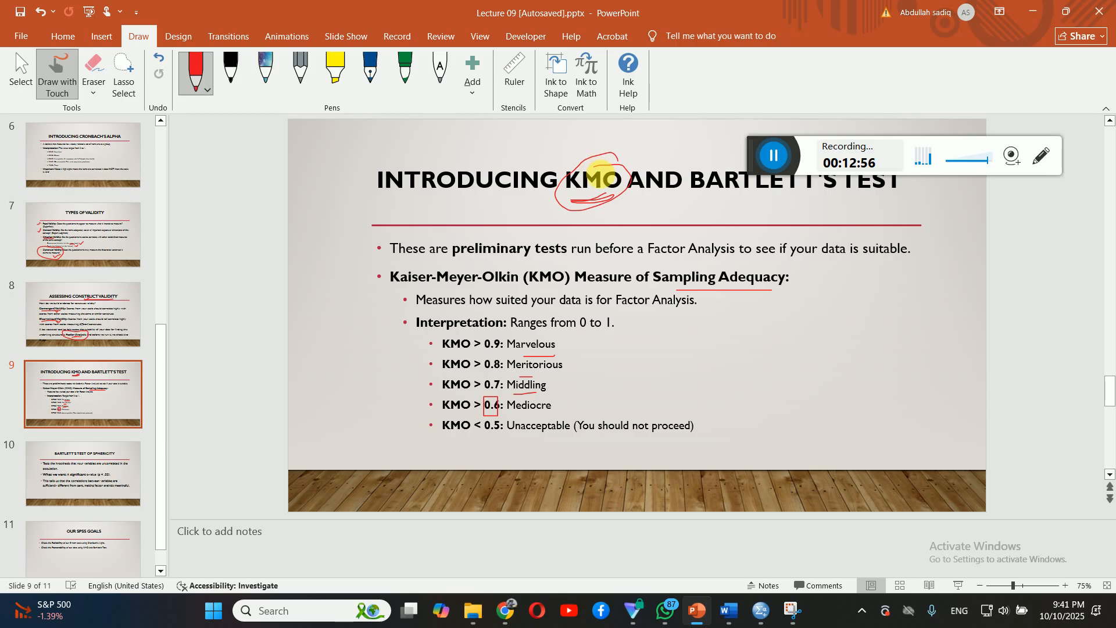
mouse_move(652, 295)
mouse_down()
mouse_move(773, 290)
mouse_move(661, 290)
mouse_up()
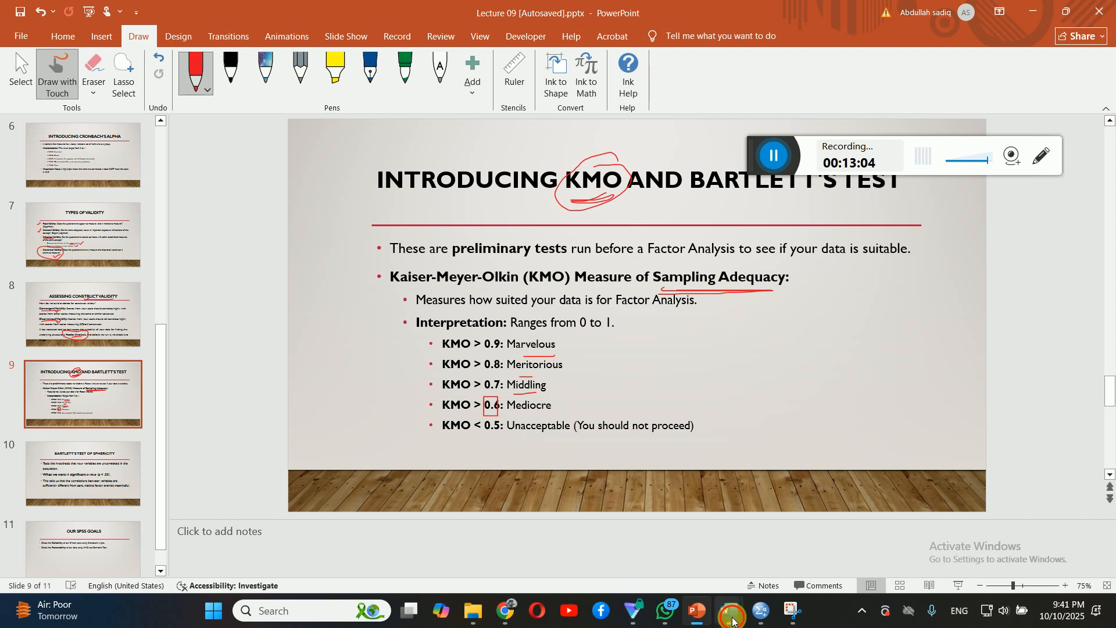
- Switch to the questionnaire in Word and point out the Social Media Engagement items B1 to B4 by selecting them
mouse_move(729, 610)
click(624, 487)
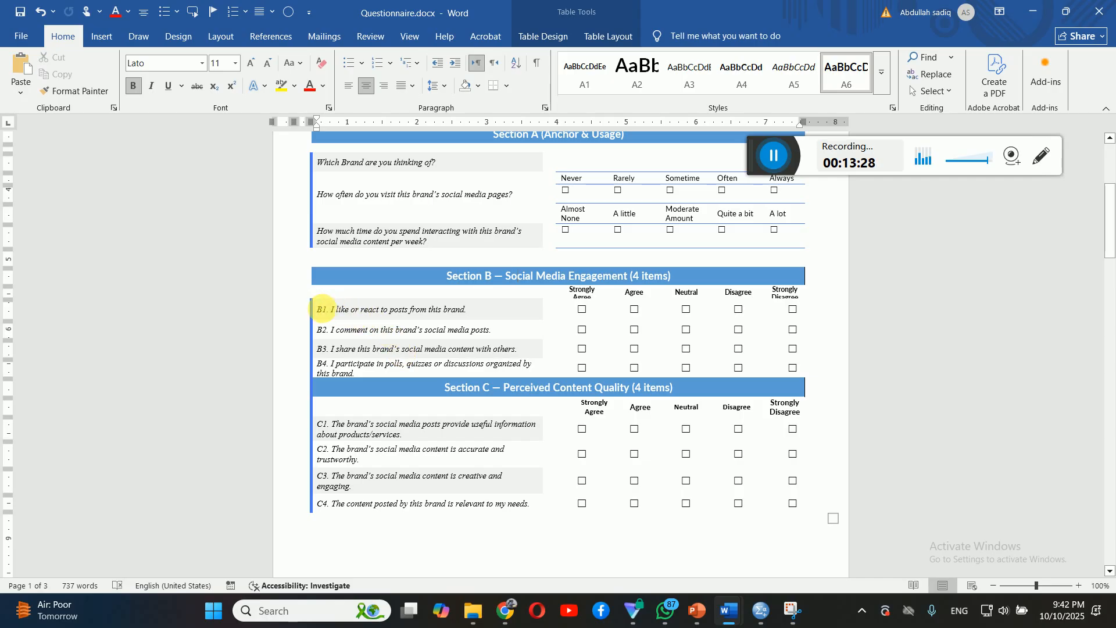
drag(321, 309, 397, 367)
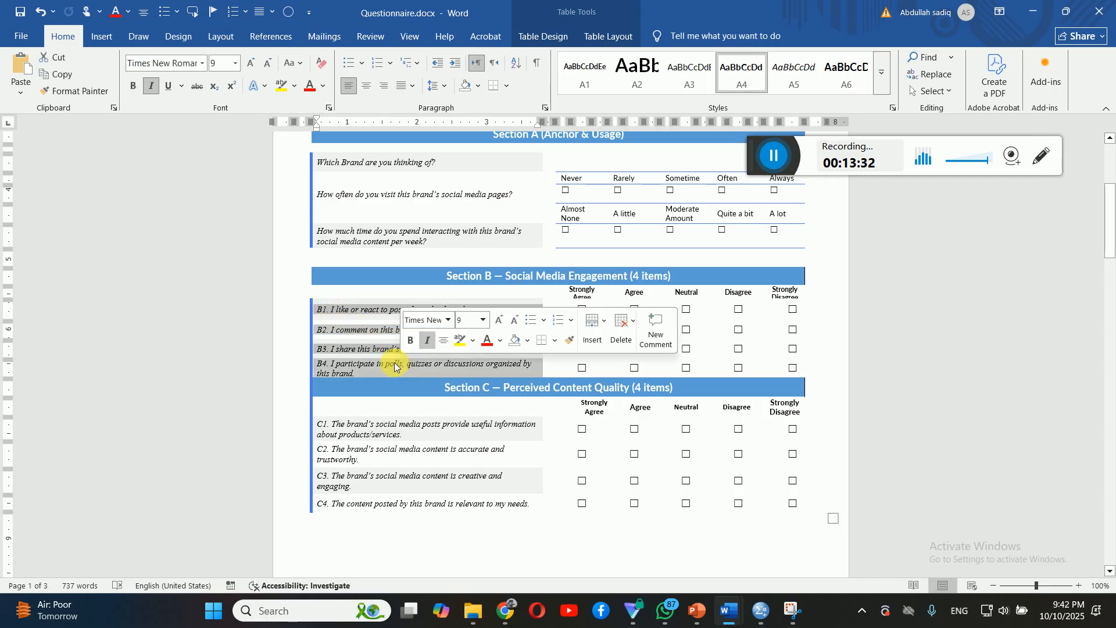
click(394, 366)
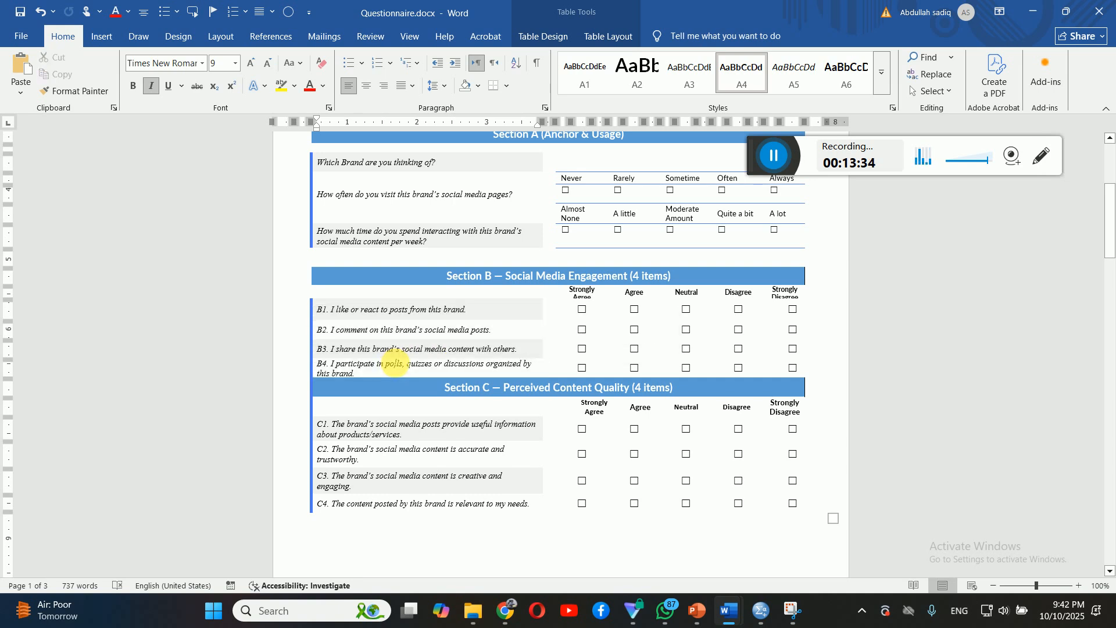
drag(402, 381, 322, 316)
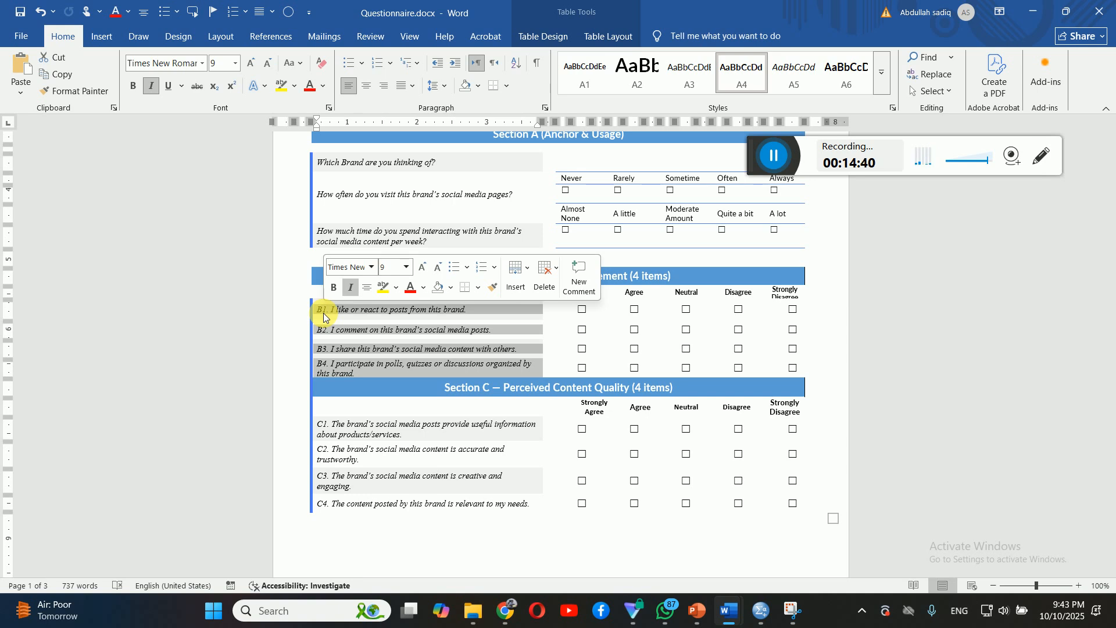
click(432, 349)
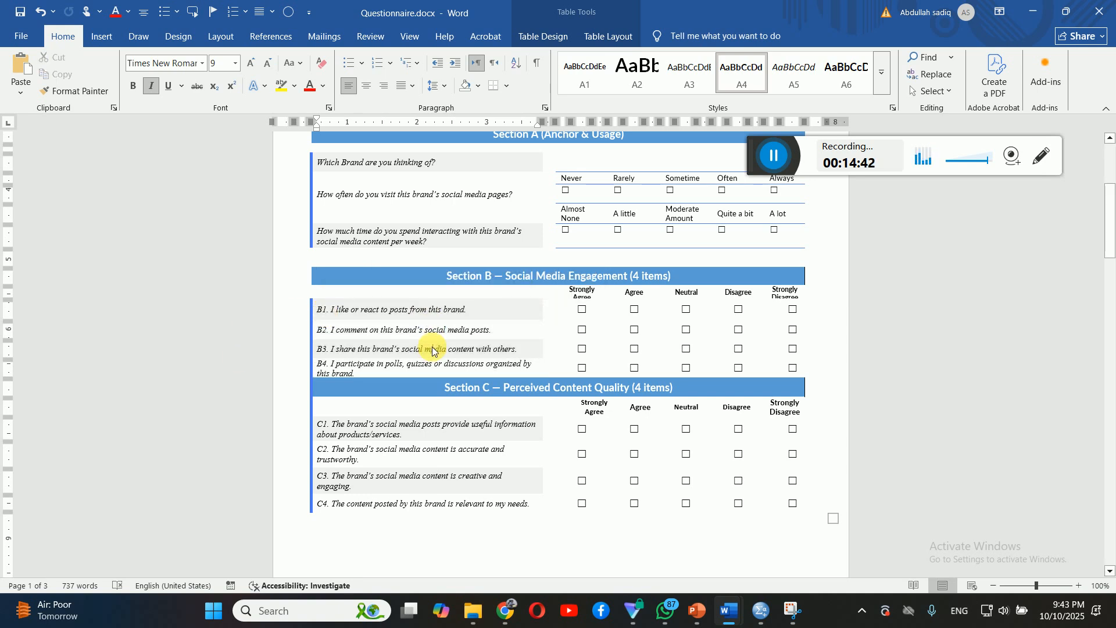
- Back on the KMO slide in PowerPoint, underline the Factor Analysis phrase, bracket and tick Sampling Adequacy, and circle 0.9 in red
click(697, 611)
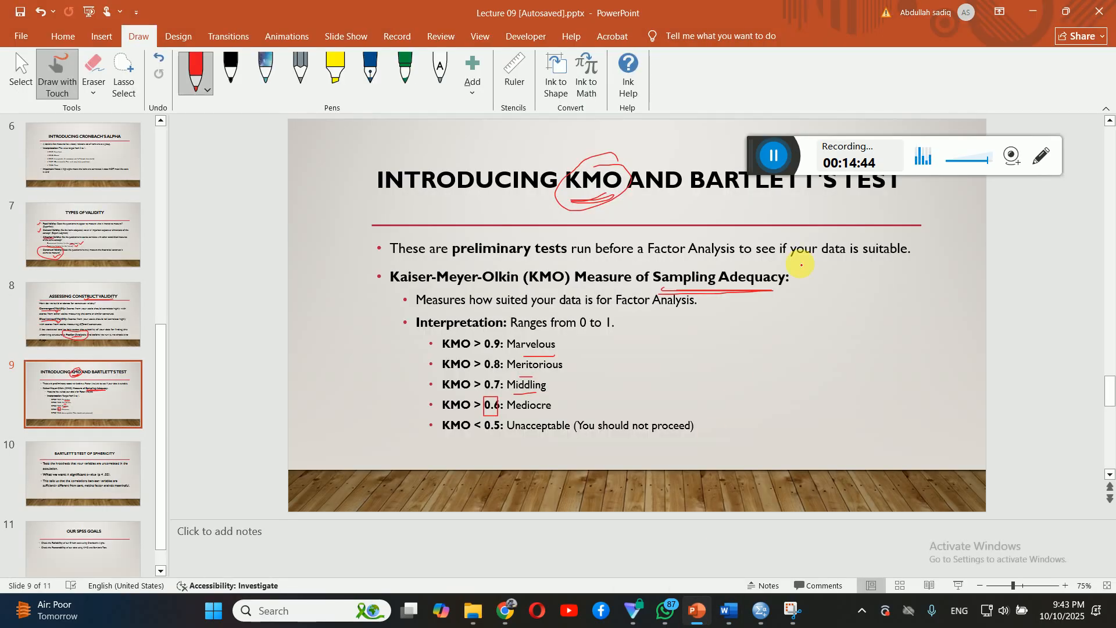
drag(779, 266, 666, 265)
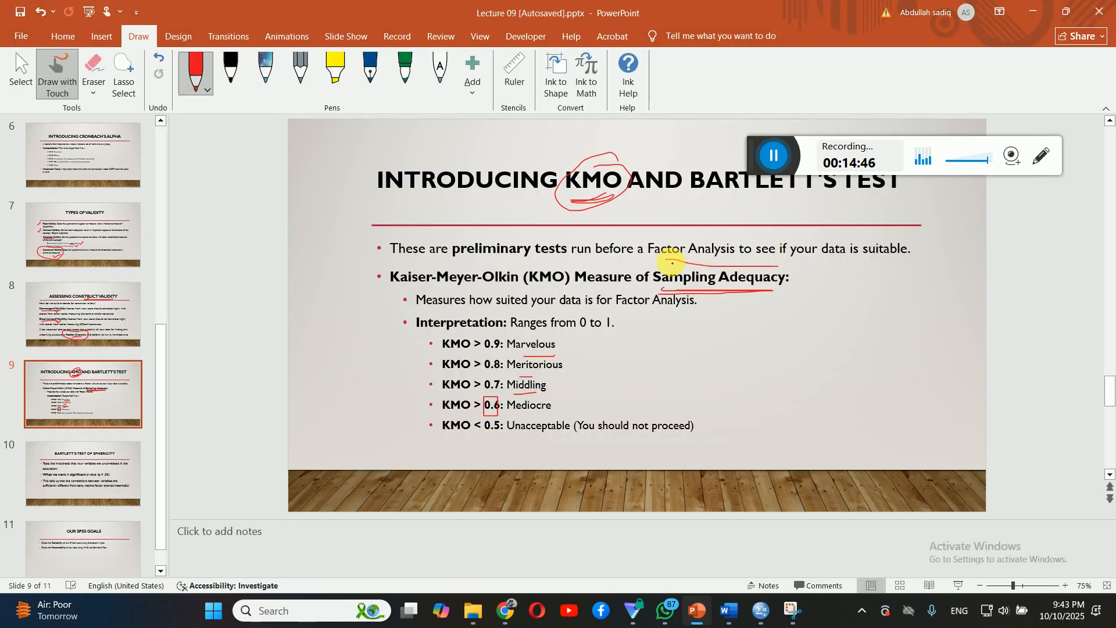
mouse_move(797, 266)
mouse_down()
mouse_move(781, 300)
mouse_move(755, 303)
mouse_up()
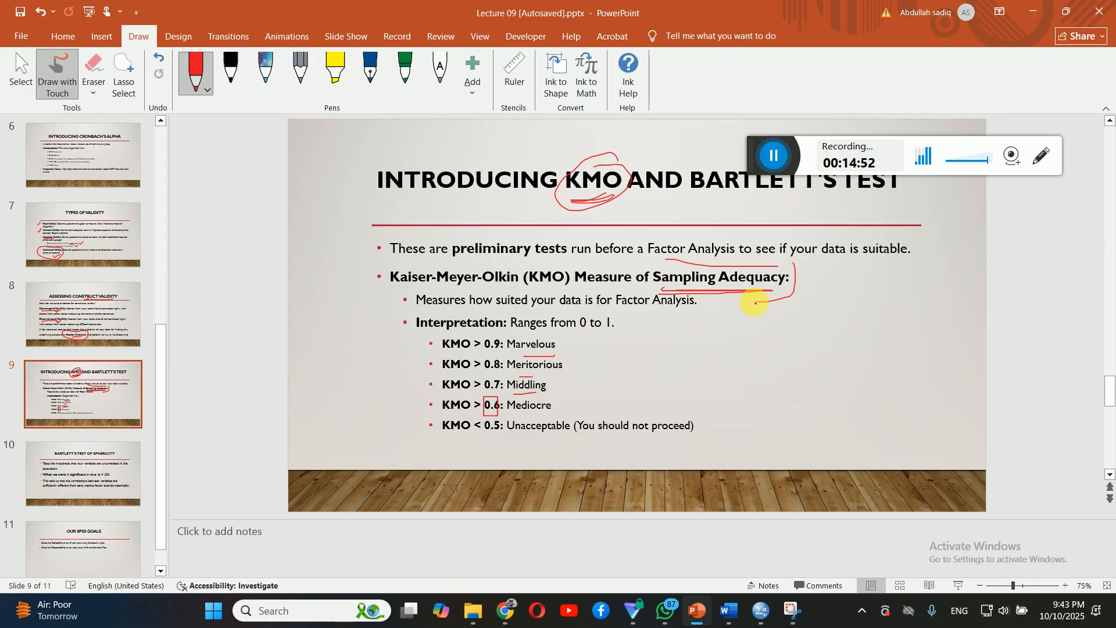
mouse_move(755, 303)
mouse_down()
mouse_move(724, 300)
mouse_move(767, 289)
mouse_up()
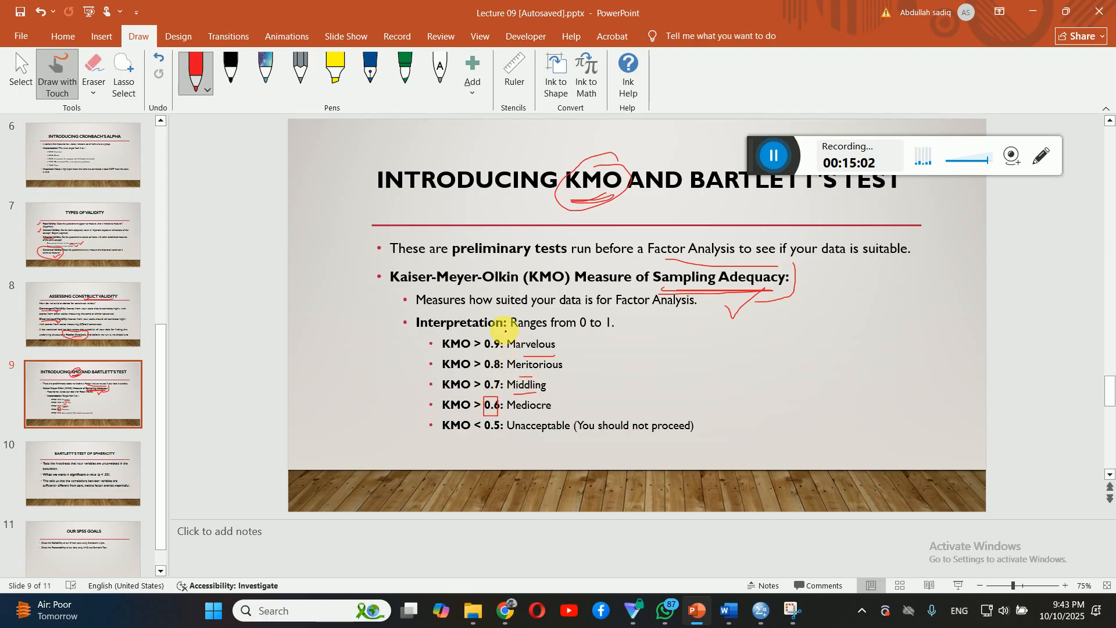
mouse_move(485, 340)
mouse_down()
mouse_move(486, 352)
mouse_move(506, 344)
mouse_move(487, 336)
mouse_up()
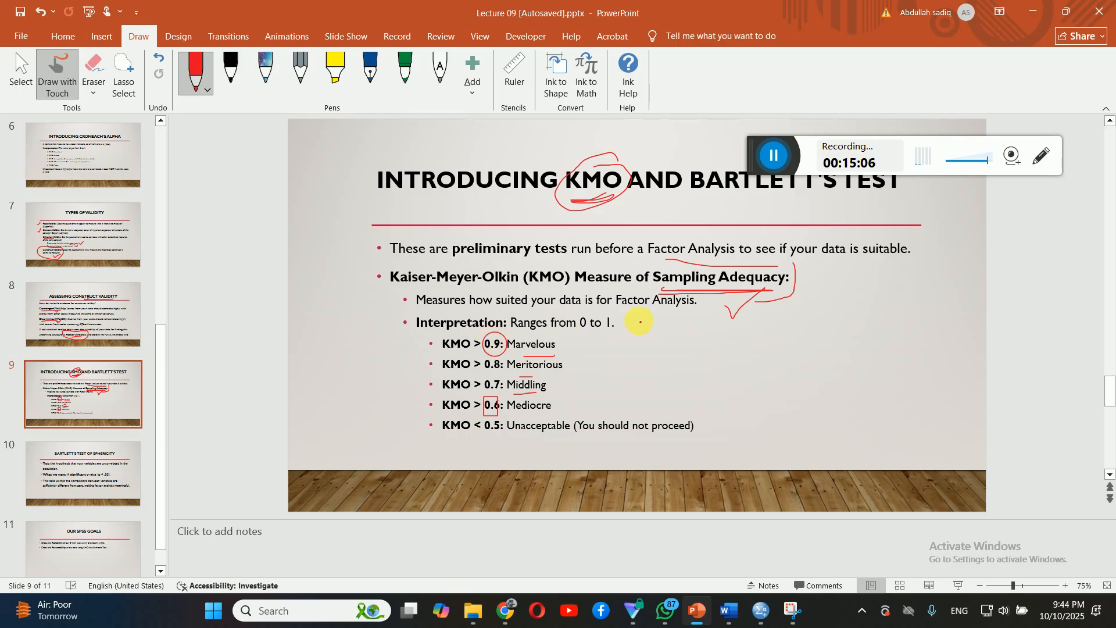
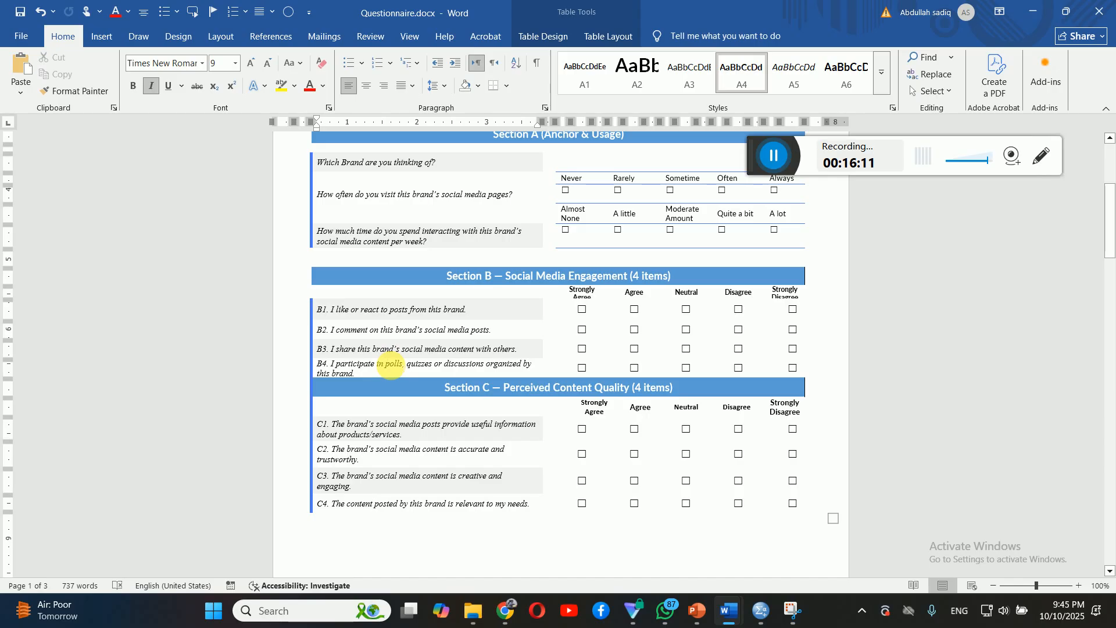
key(ctrl+z)
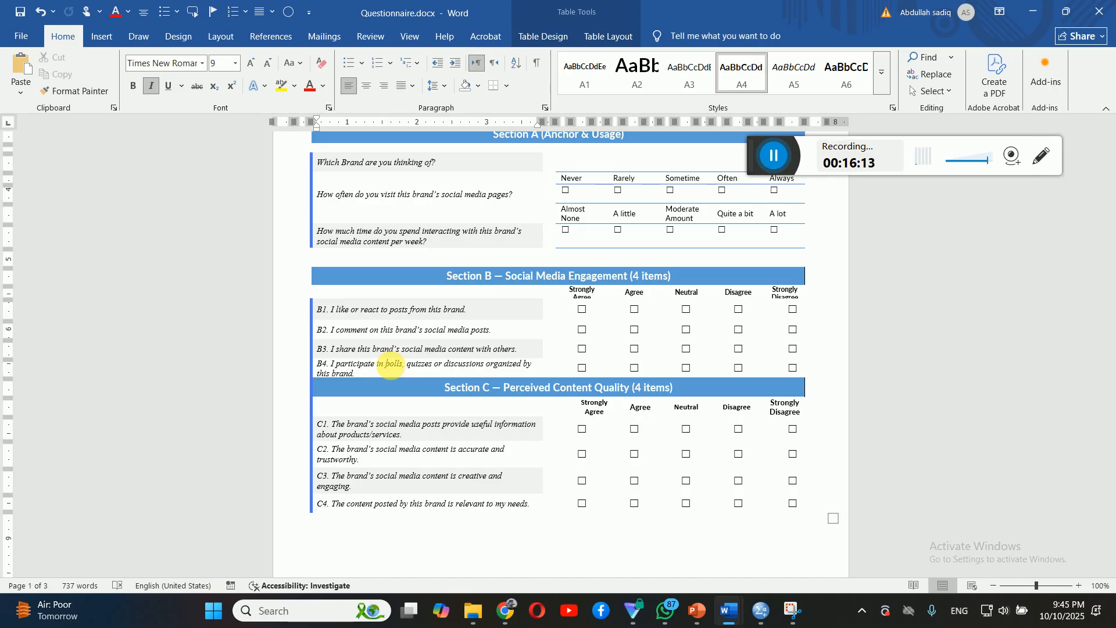
key(ctrl+y)
key(ctrl+z)
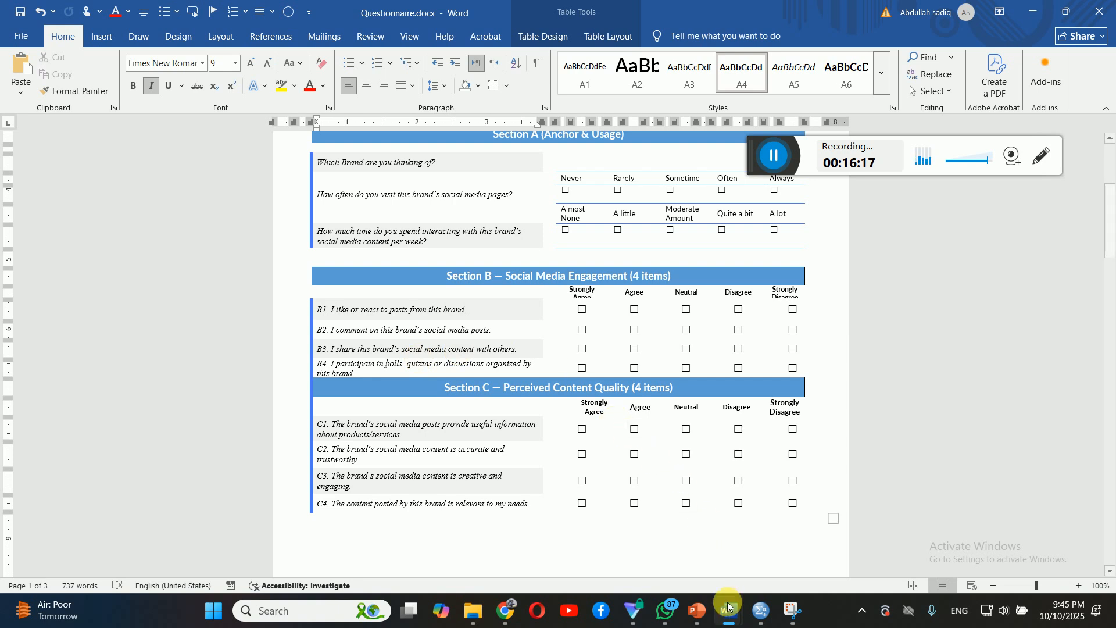
- Switch to the Bartlett's Test of Sphericity slide in PowerPoint, then circle and tick the p < .05 criterion in red
click(696, 611)
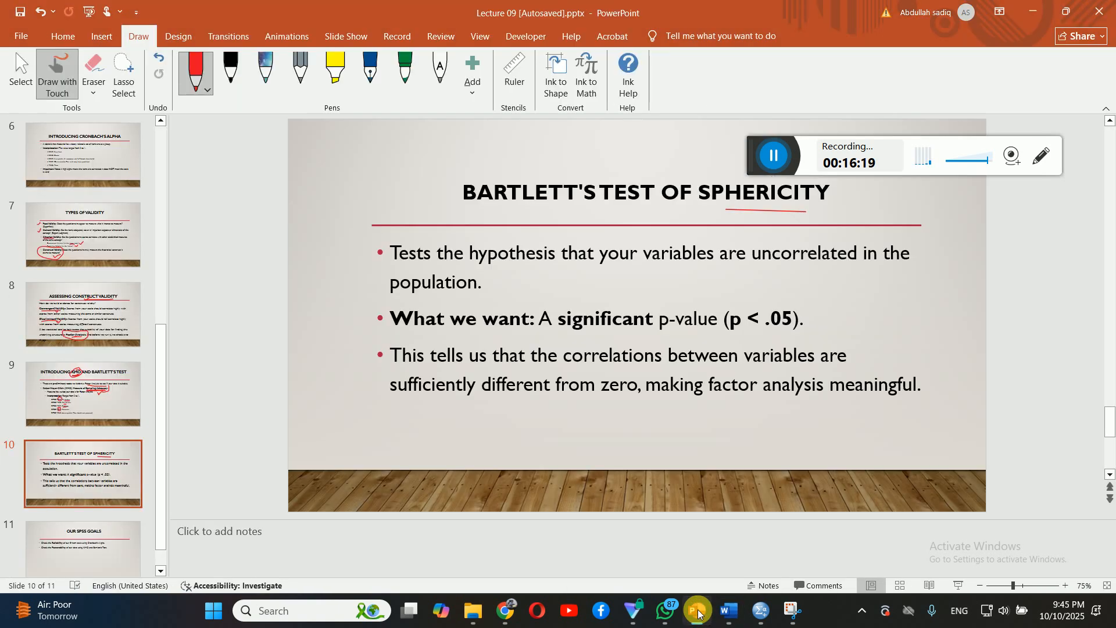
mouse_move(742, 293)
mouse_down()
mouse_move(715, 321)
mouse_move(755, 341)
mouse_move(810, 335)
mouse_move(808, 299)
mouse_move(740, 294)
mouse_up()
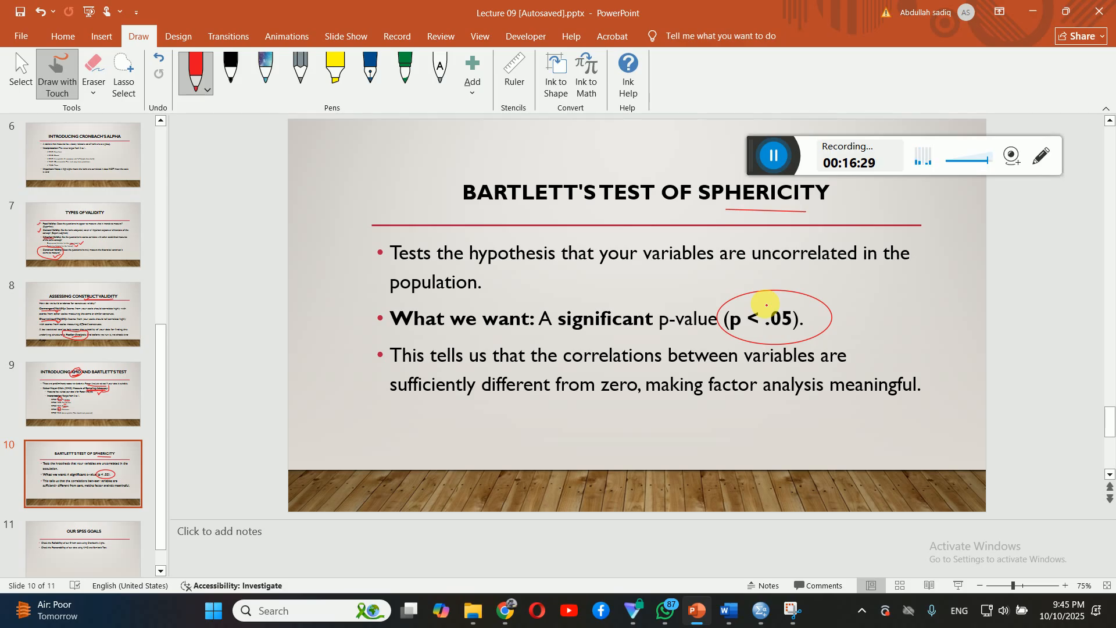
drag(813, 315, 882, 291)
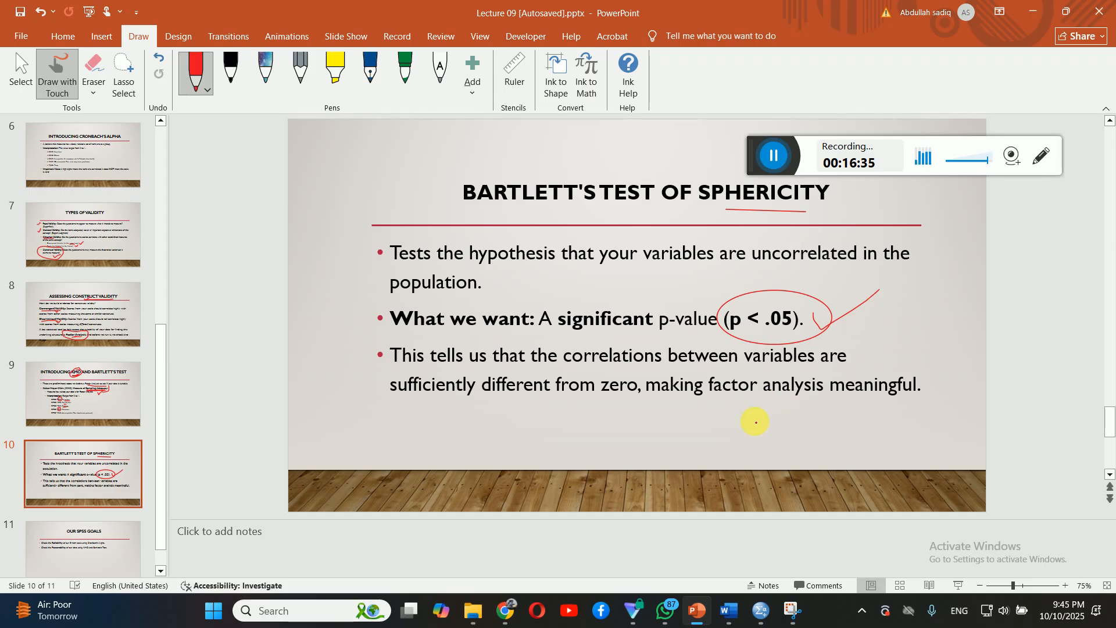
- Review the annotated KMO slide again and return to the Bartlett's Test of Sphericity slide
mouse_move(759, 617)
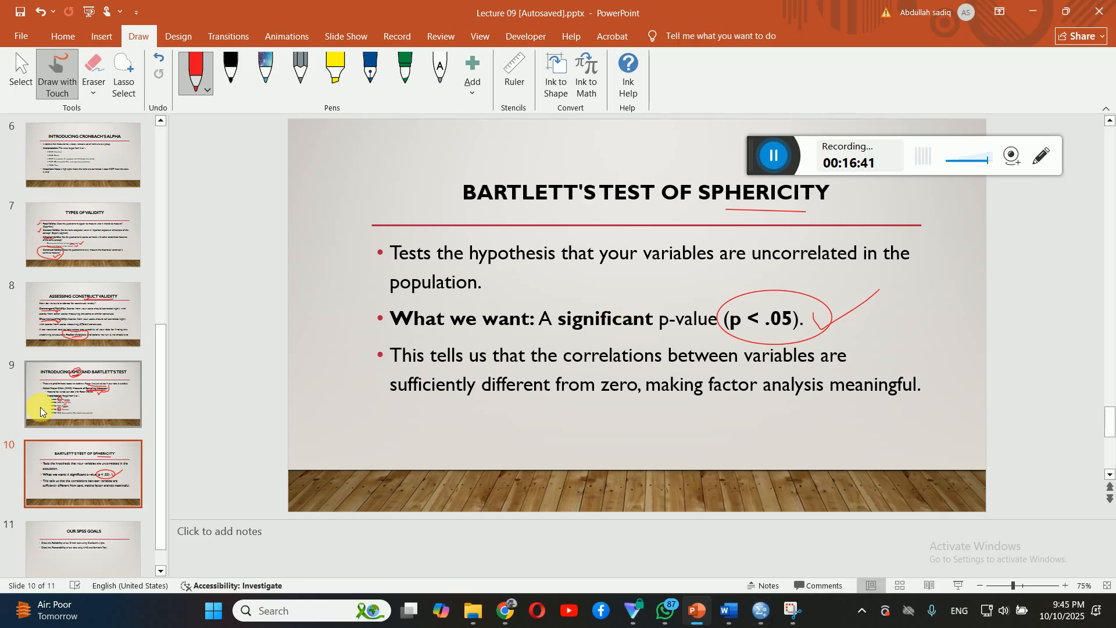
click(87, 409)
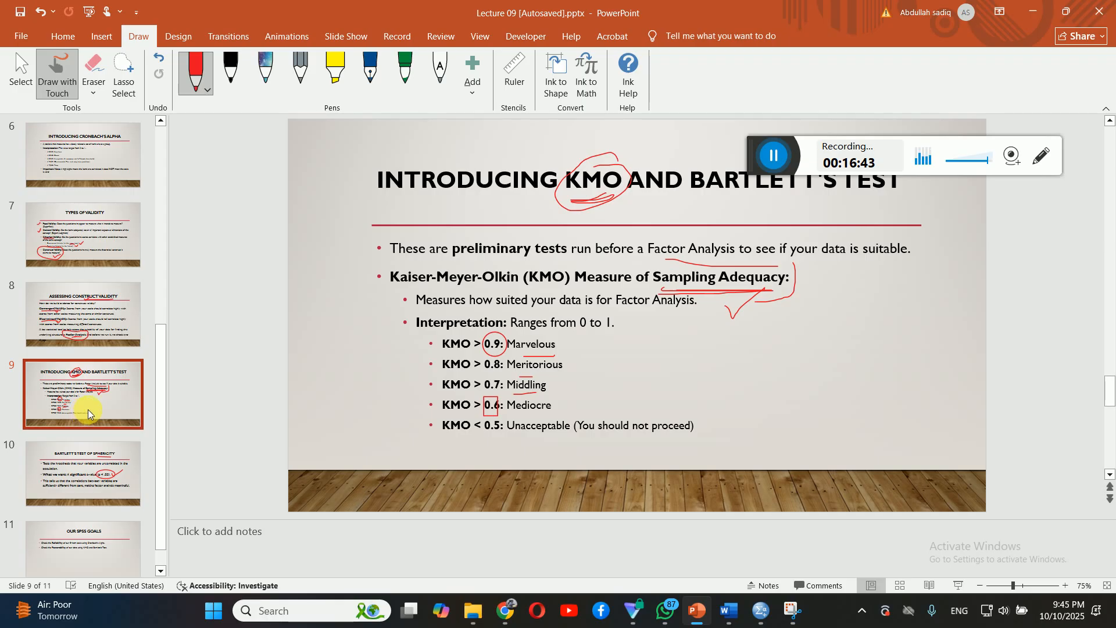
click(117, 457)
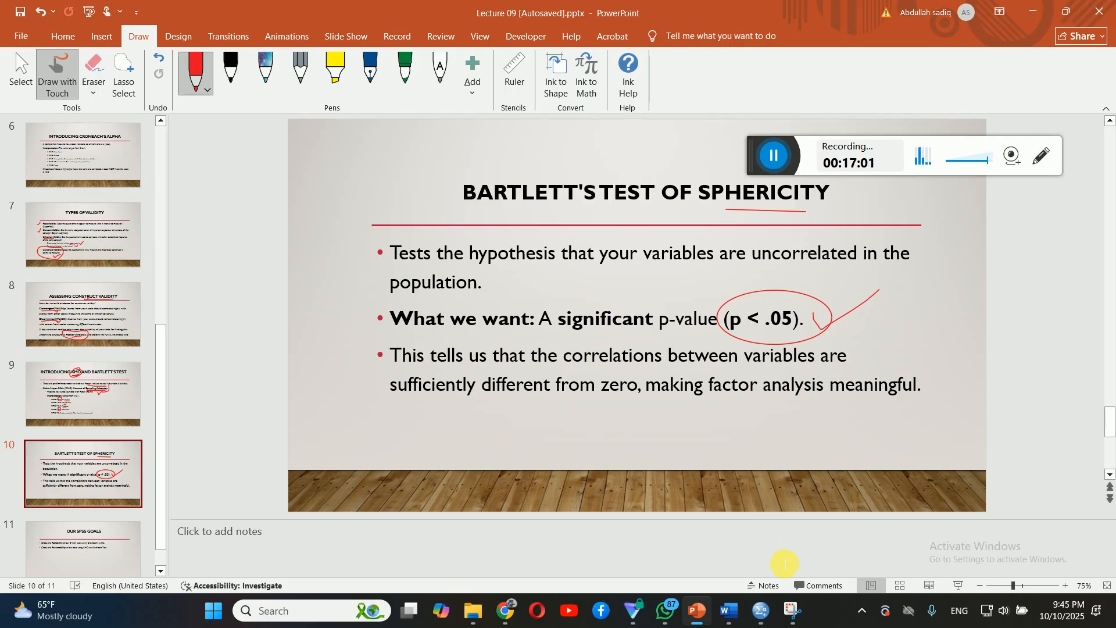
- Switch to SPSS, discard the open descriptives changes and check the variables listed for the factor analysis
click(683, 526)
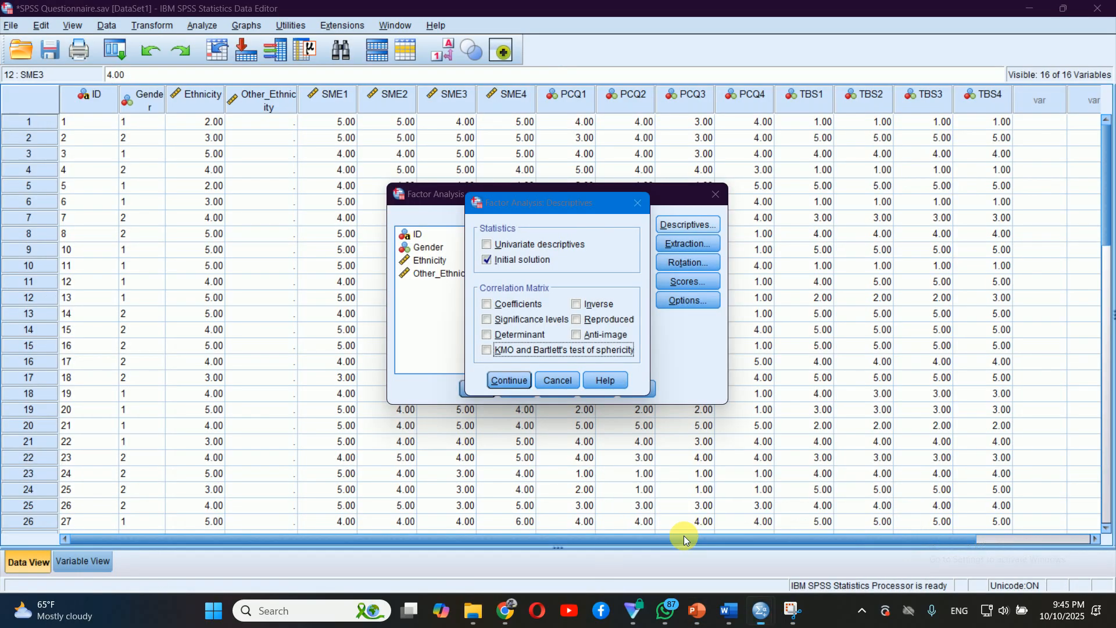
click(568, 381)
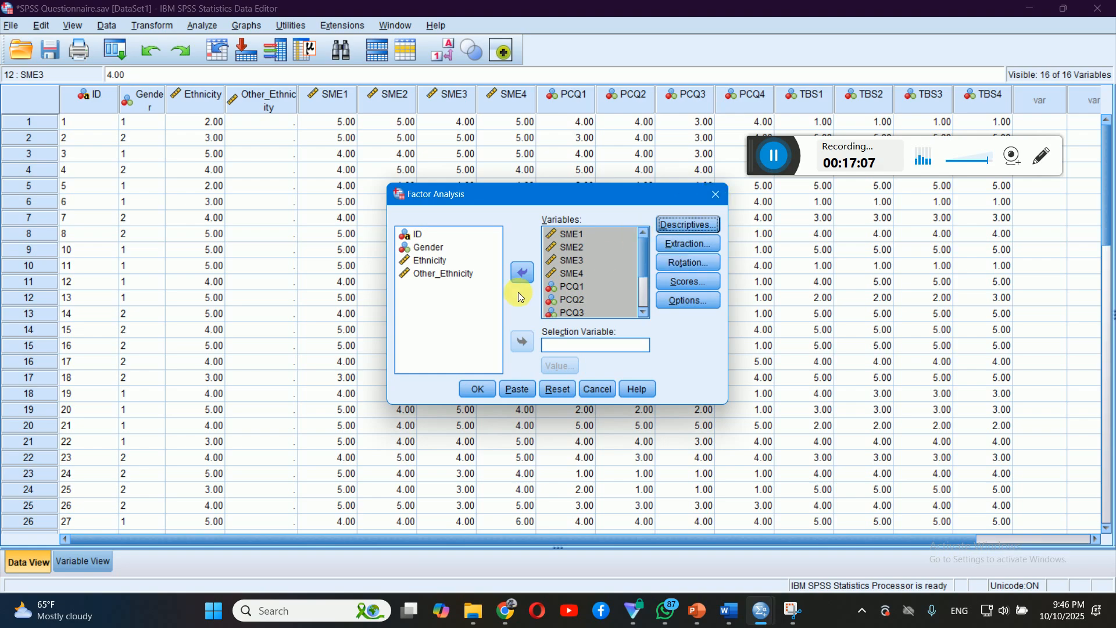
click(570, 265)
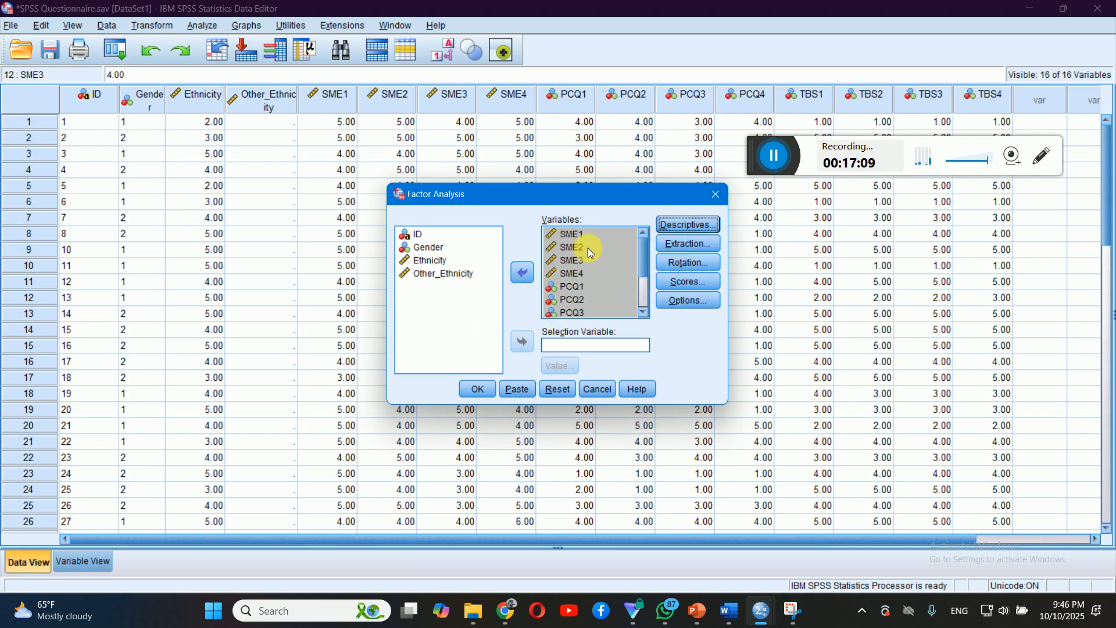
scroll(635, 250, down, 2)
- Set the factor analysis descriptives to include Coefficients, Significance levels, Determinant, and KMO and Bartlett's test of sphericity
click(678, 228)
click(500, 306)
click(503, 319)
click(514, 335)
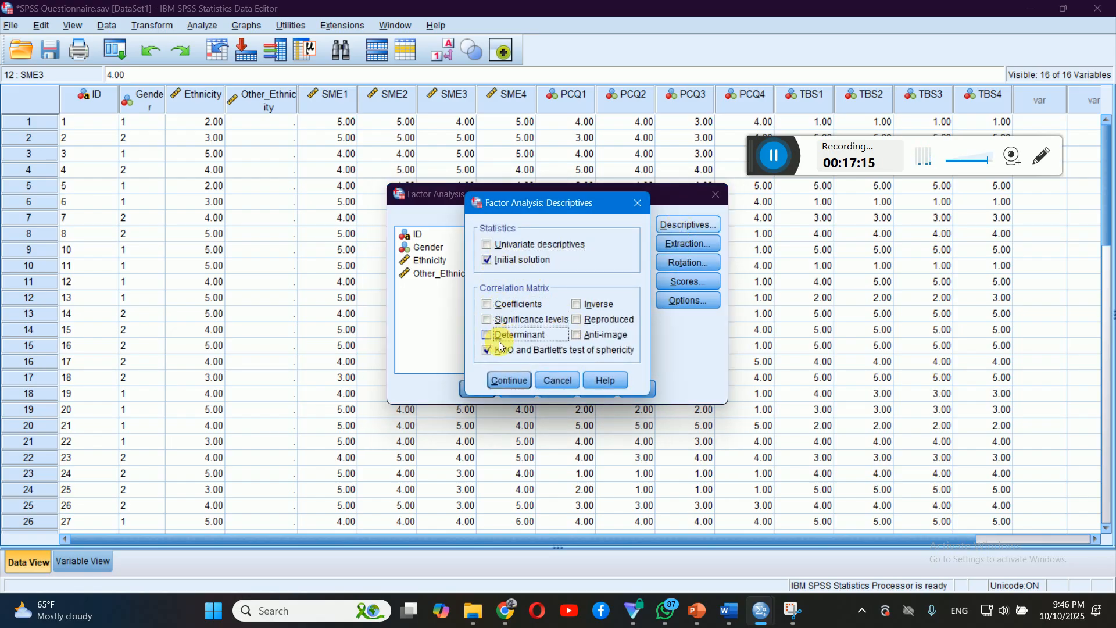
click(511, 305)
click(505, 320)
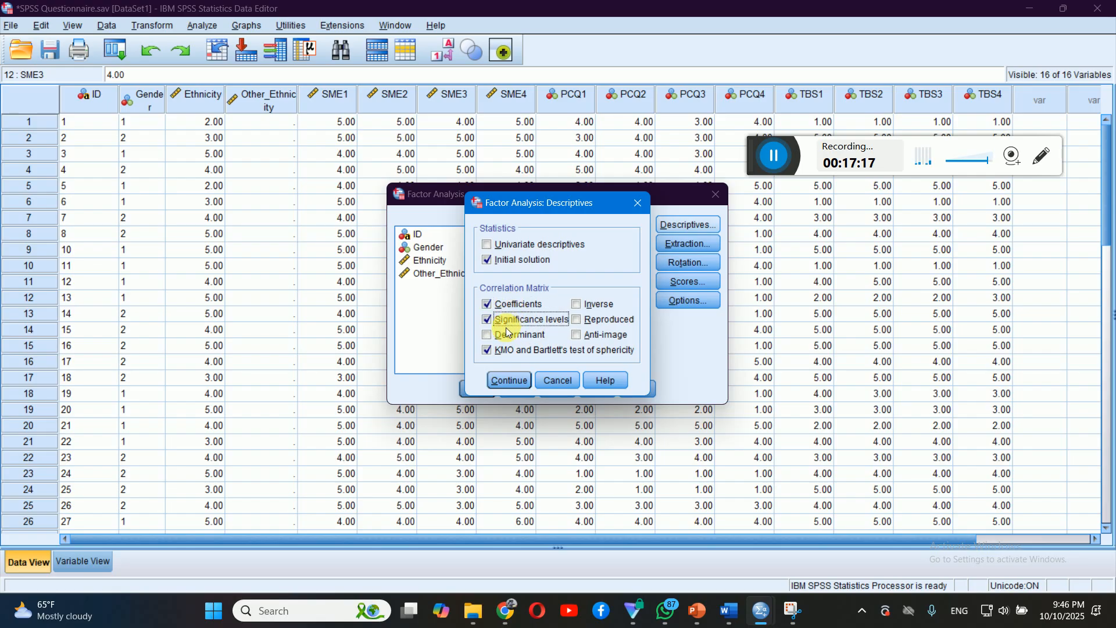
click(503, 337)
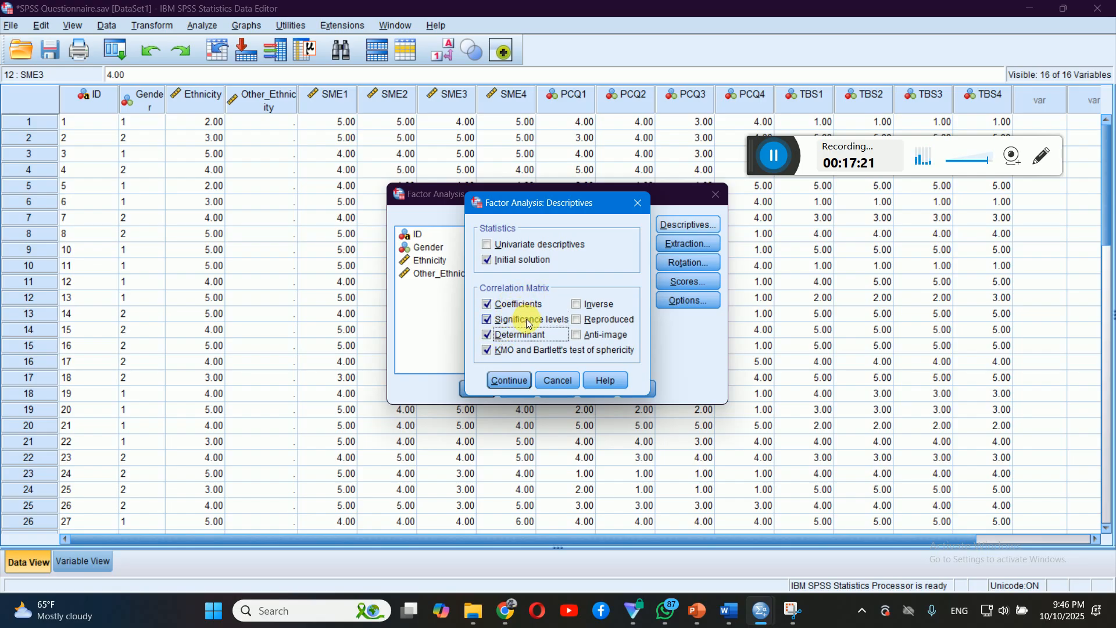
click(511, 349)
click(523, 352)
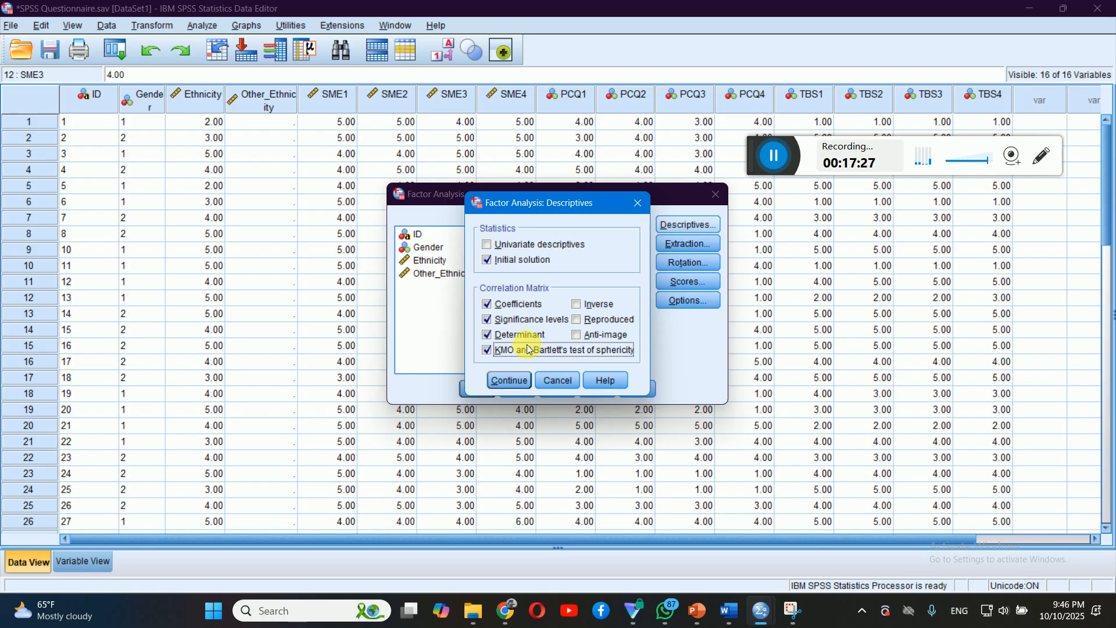
click(507, 380)
- In the factor analysis extraction settings, choose Principal axis factoring as the method
click(678, 245)
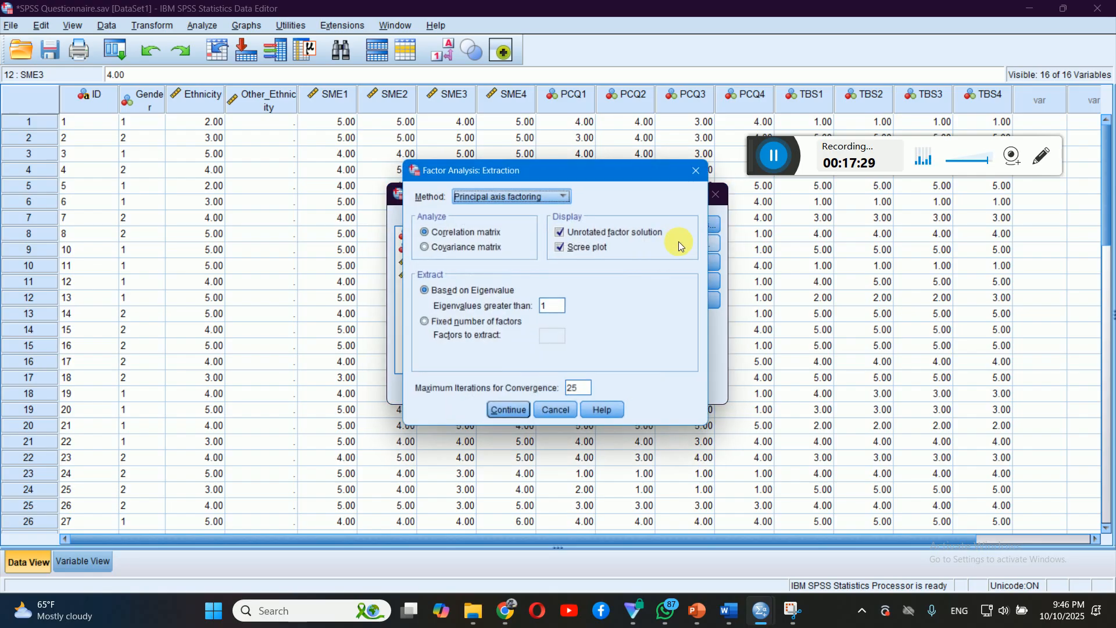
click(516, 196)
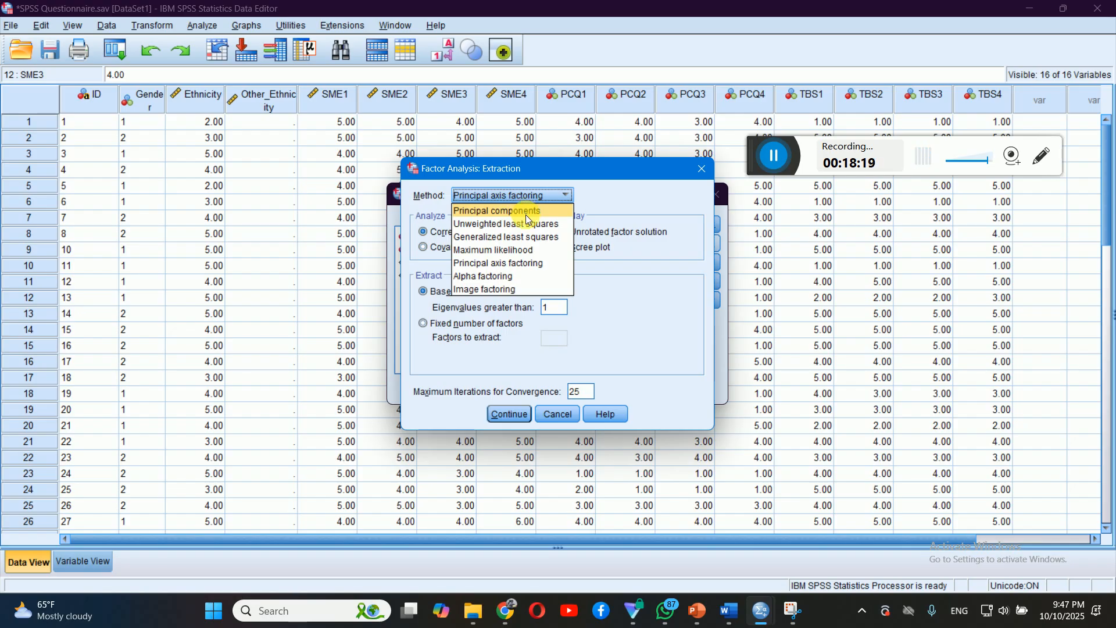
click(535, 264)
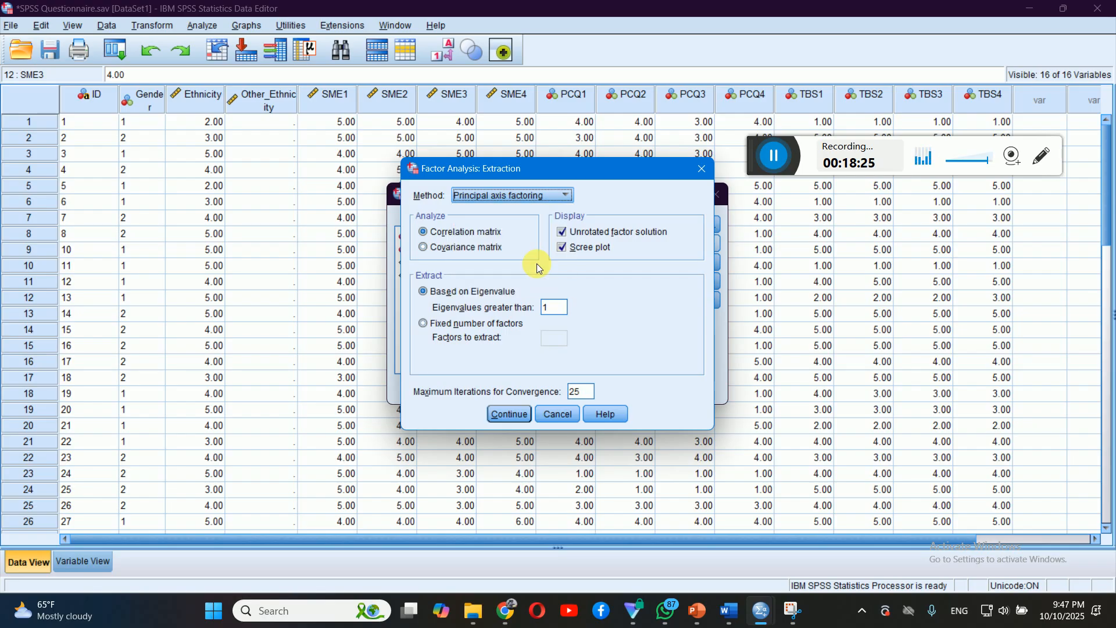
- Keep the factor extraction based on eigenvalues greater than 1 and apply the extraction settings
click(552, 307)
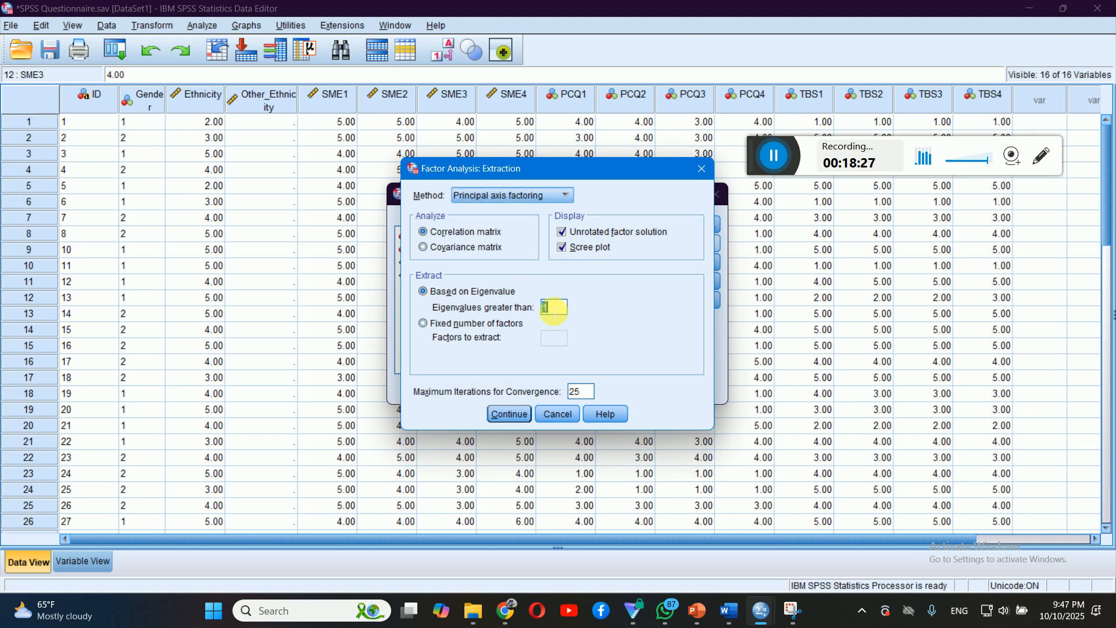
double_click(550, 308)
click(558, 312)
double_click(542, 314)
click(509, 414)
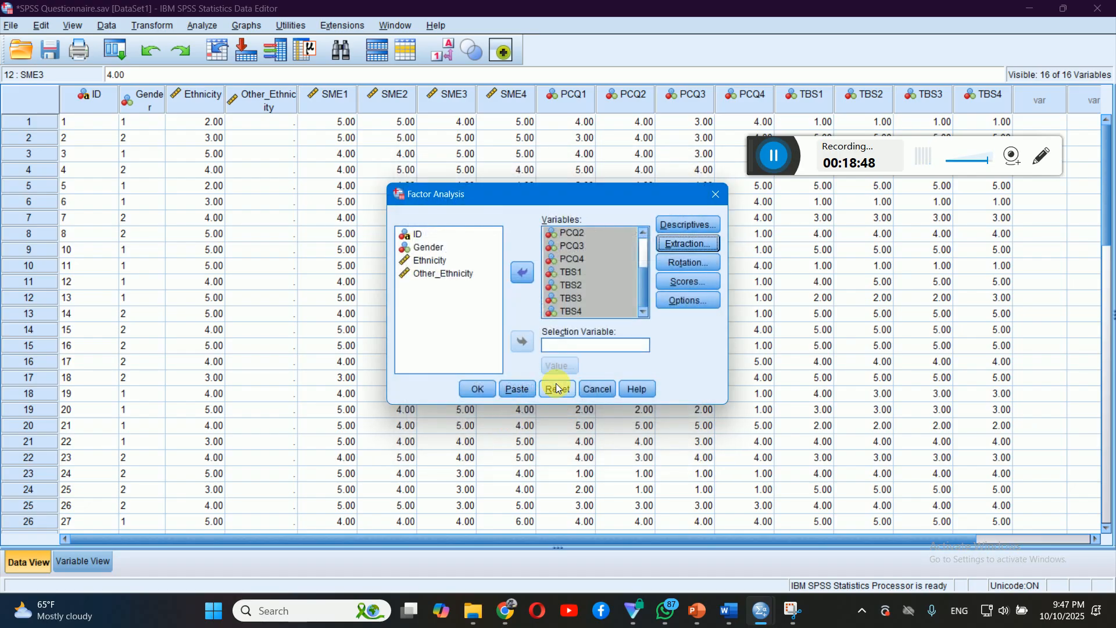
- Keep coefficients below an absolute value of 0.3 suppressed in the factor analysis options and run the analysis
click(683, 301)
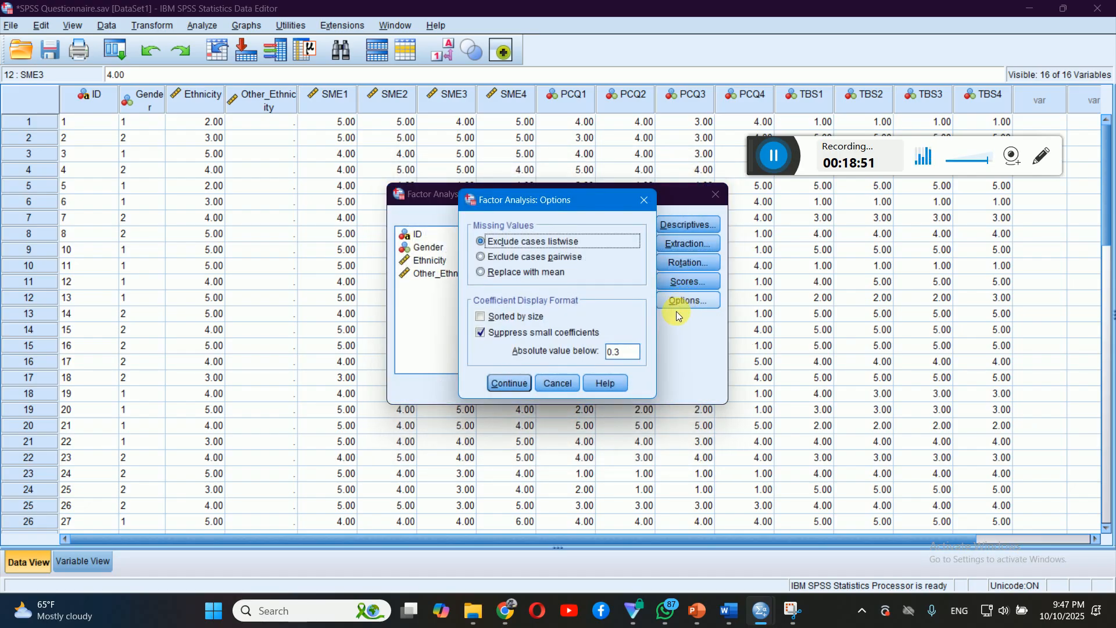
double_click(621, 352)
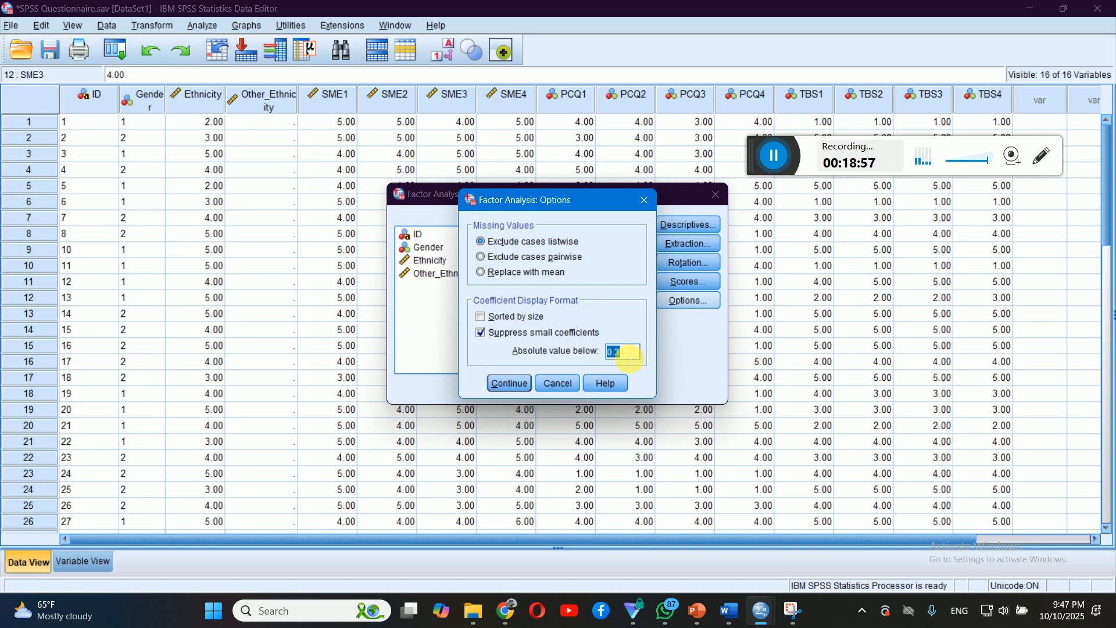
click(503, 386)
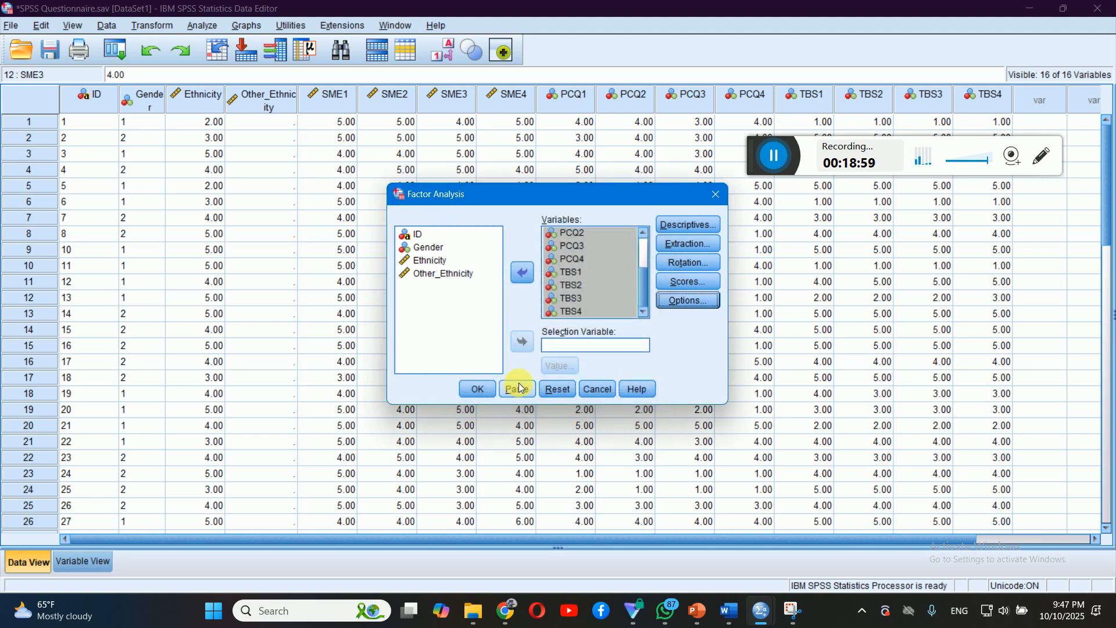
click(478, 389)
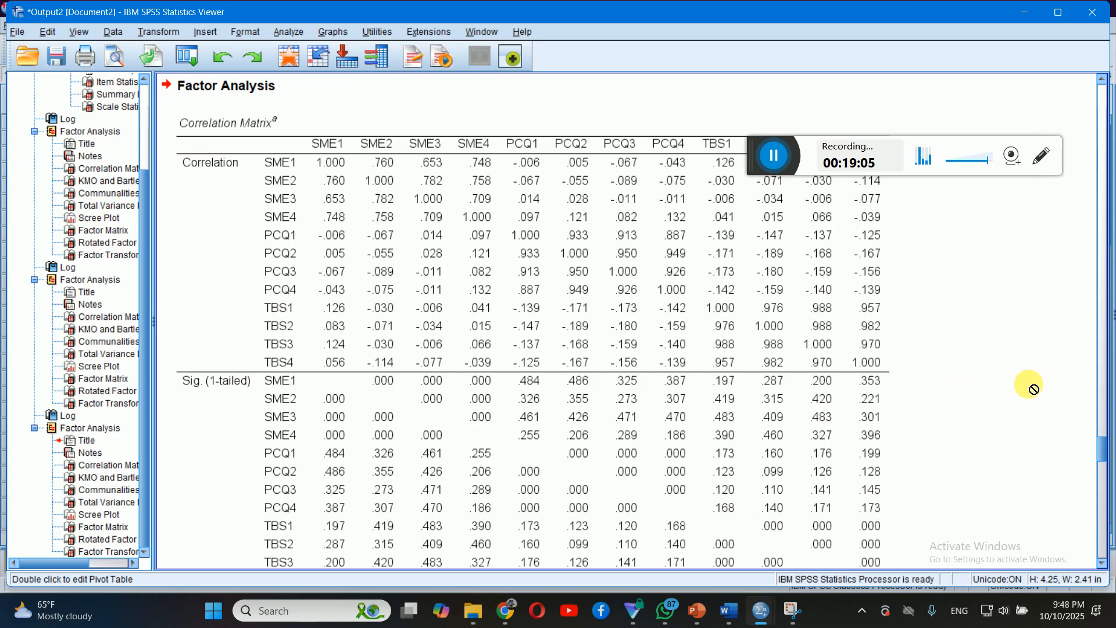
- Examine the Correlation Matrix and the KMO and Bartlett's Test table in the new factor analysis output
click(841, 379)
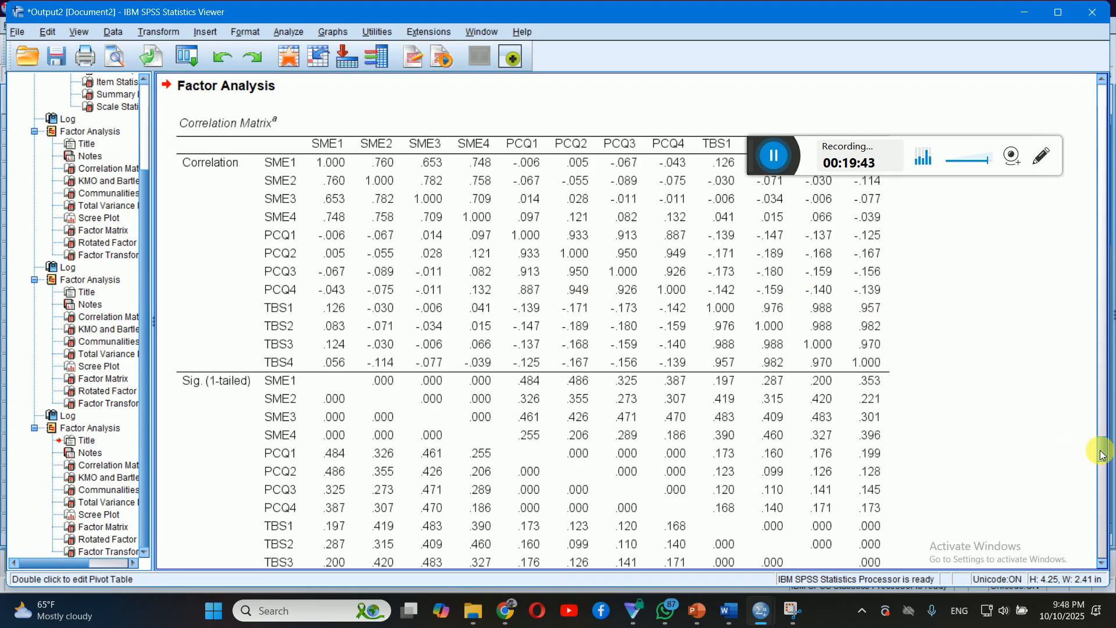
scroll(1102, 456, down, 3)
scroll(1104, 462, down, 5)
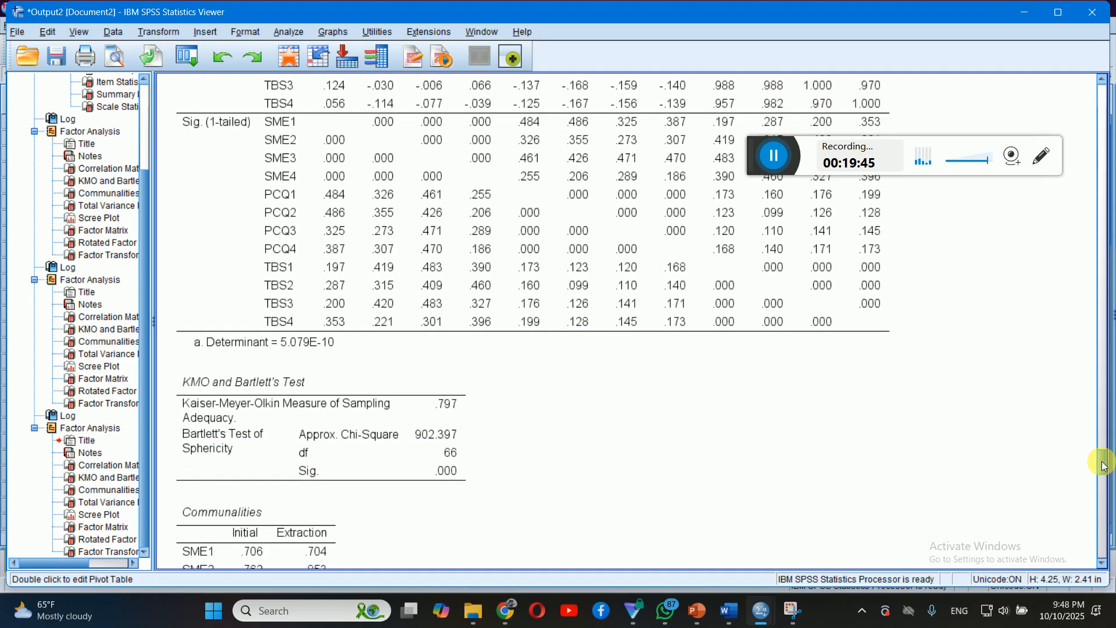
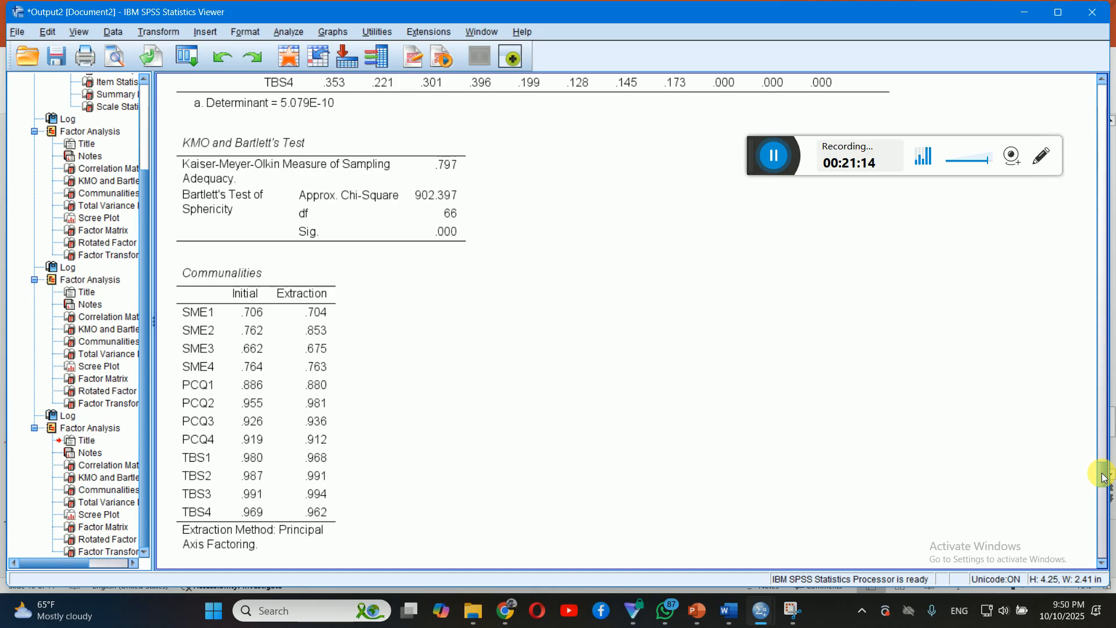
- Examine the Communalities table, checking its items against the questionnaire in Word before returning to the SPSS output
click(297, 307)
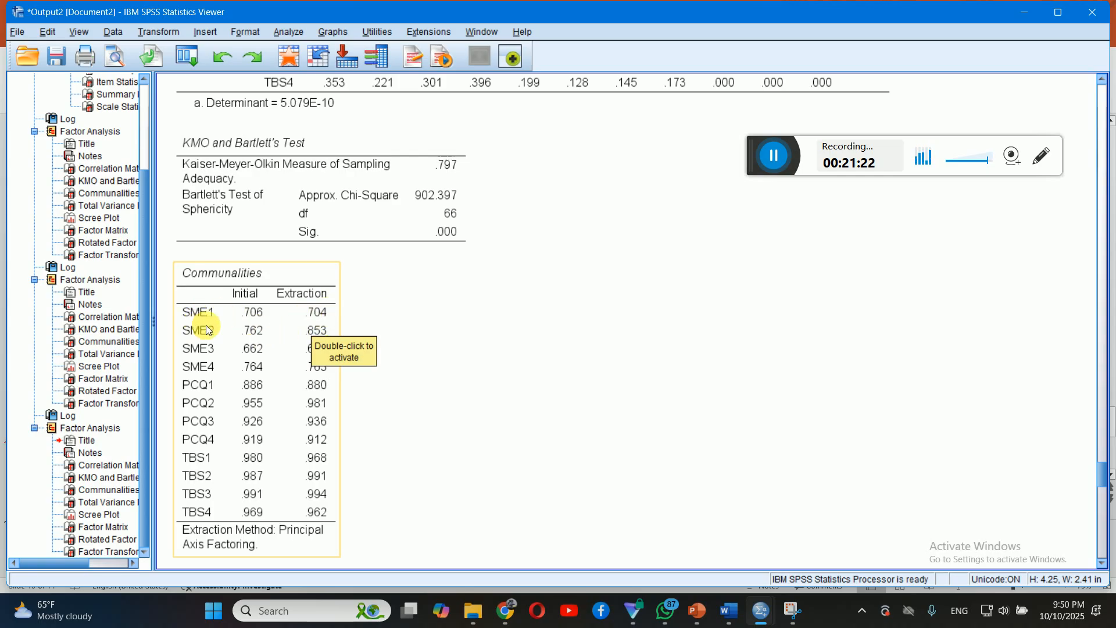
click(731, 618)
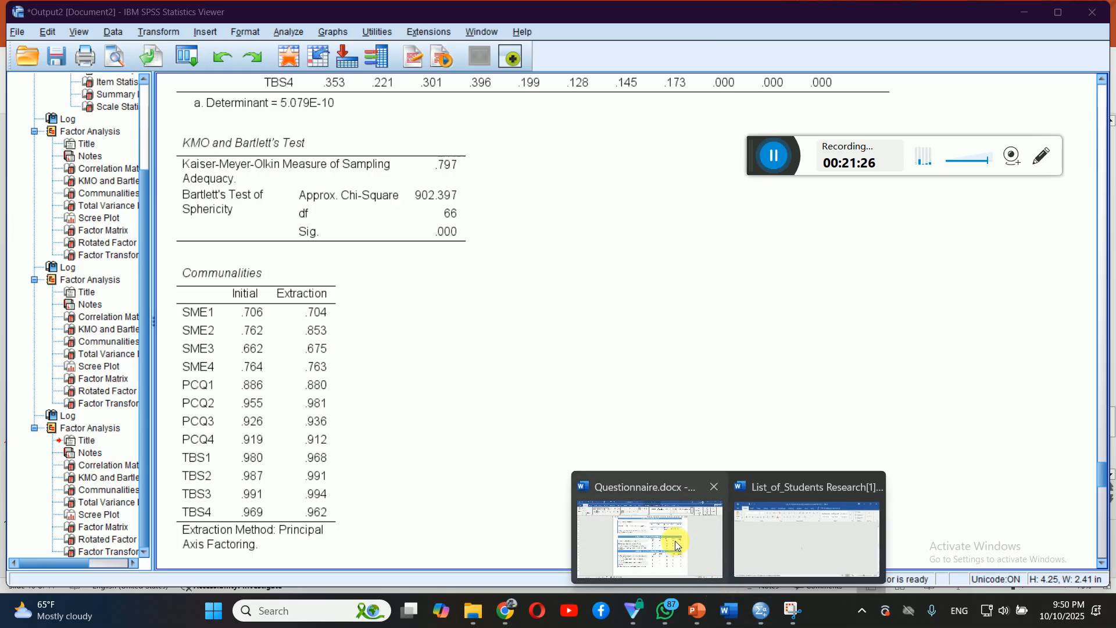
click(679, 546)
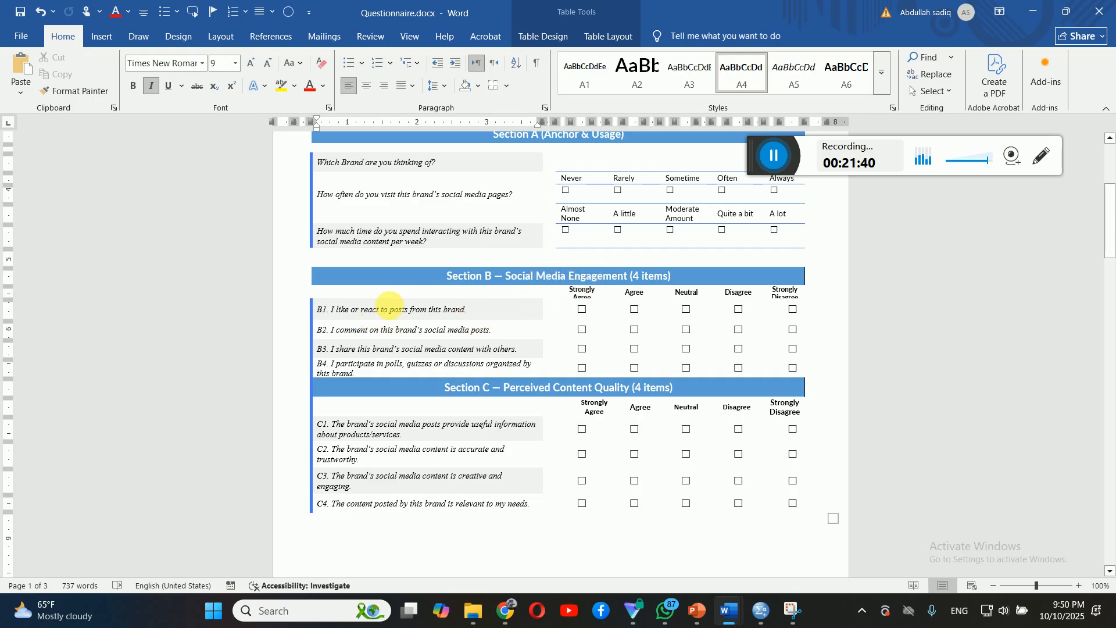
mouse_move(761, 610)
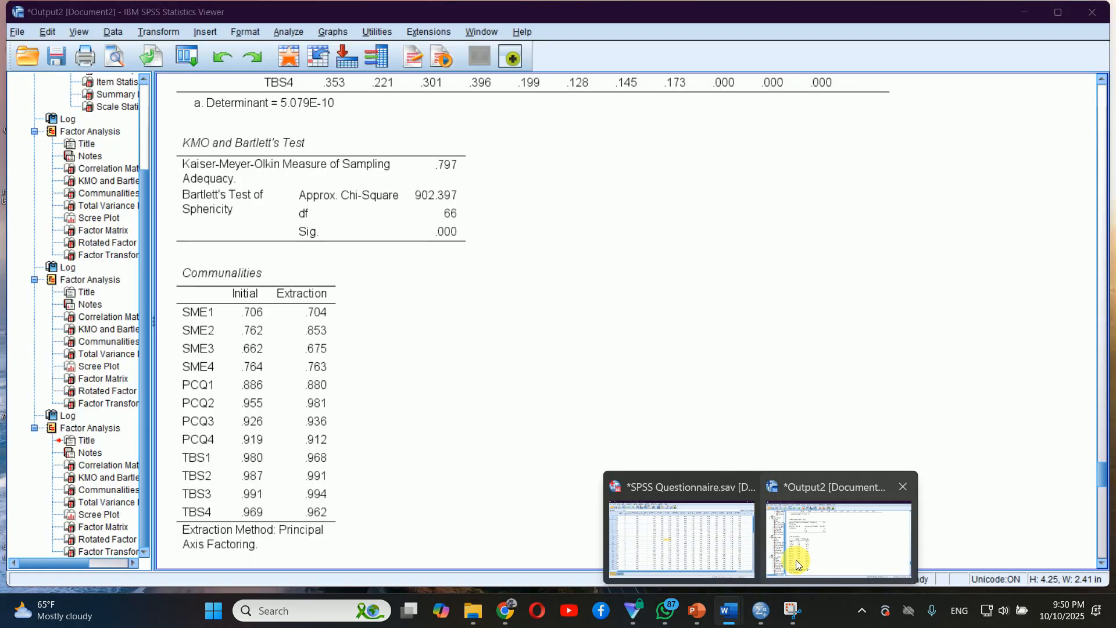
click(797, 560)
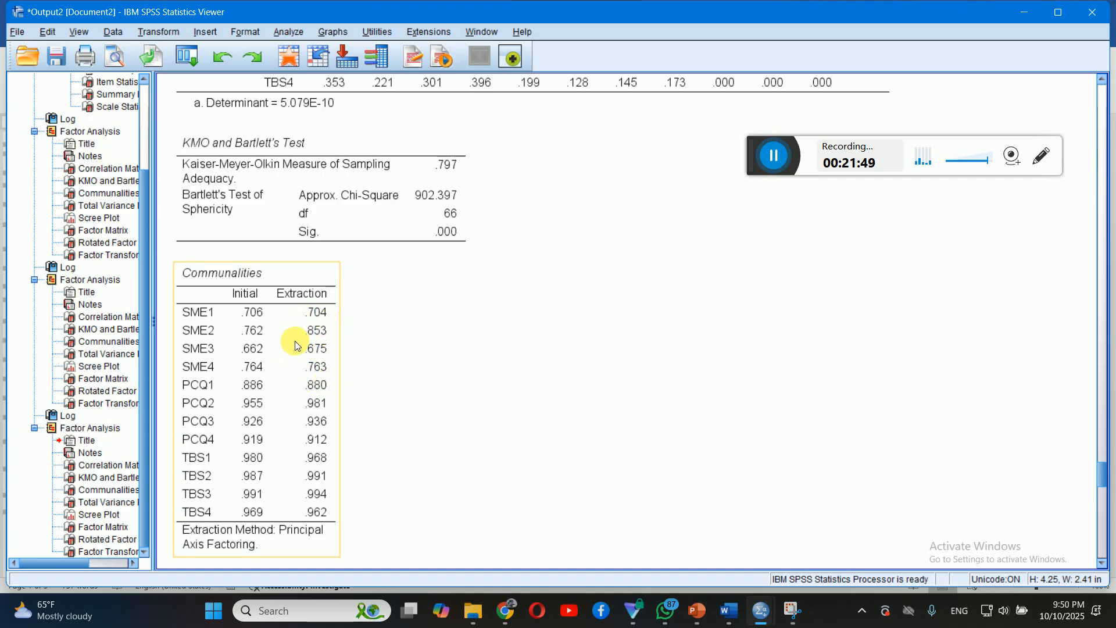
click(626, 395)
- Examine the eigenvalues and cumulative variance percentages in the Total Variance Explained table
drag(1106, 477, 1106, 490)
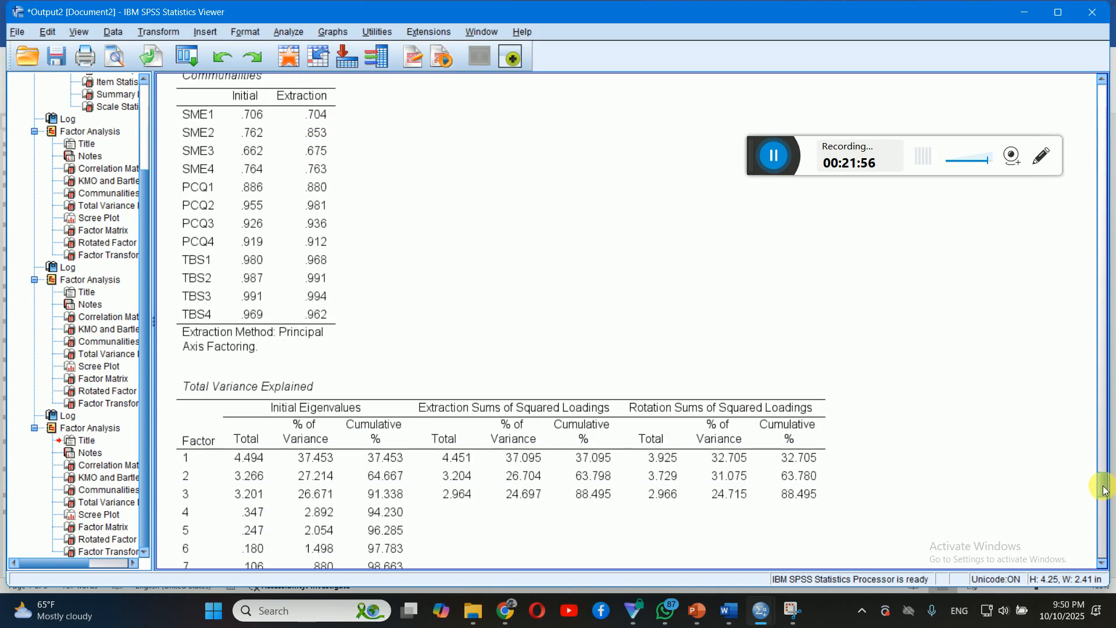
click(1104, 564)
click(1103, 564)
click(730, 440)
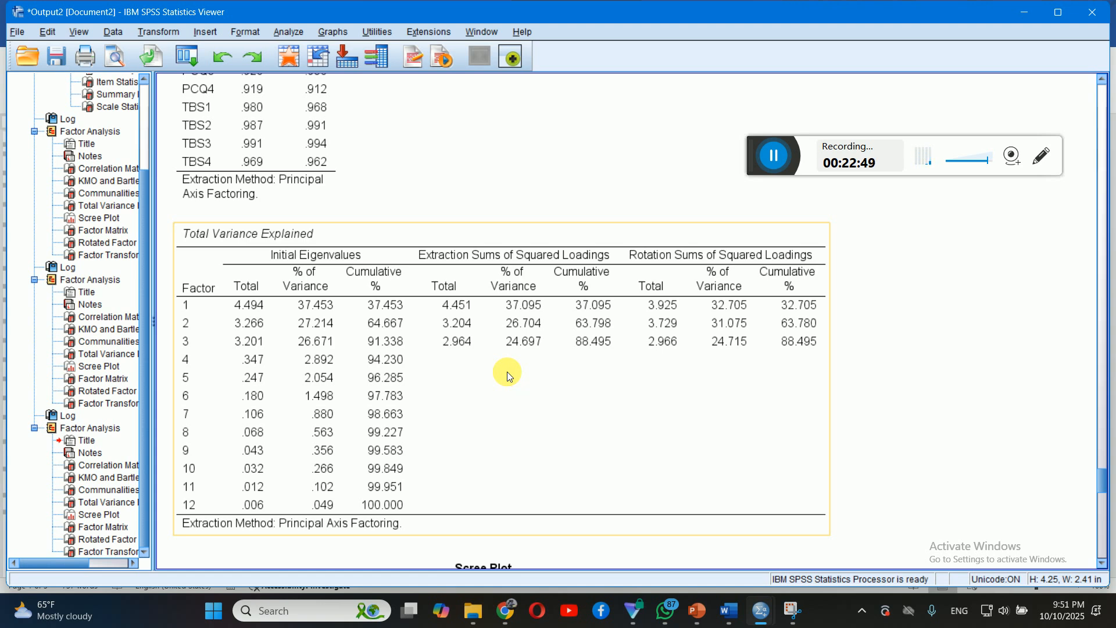
click(885, 384)
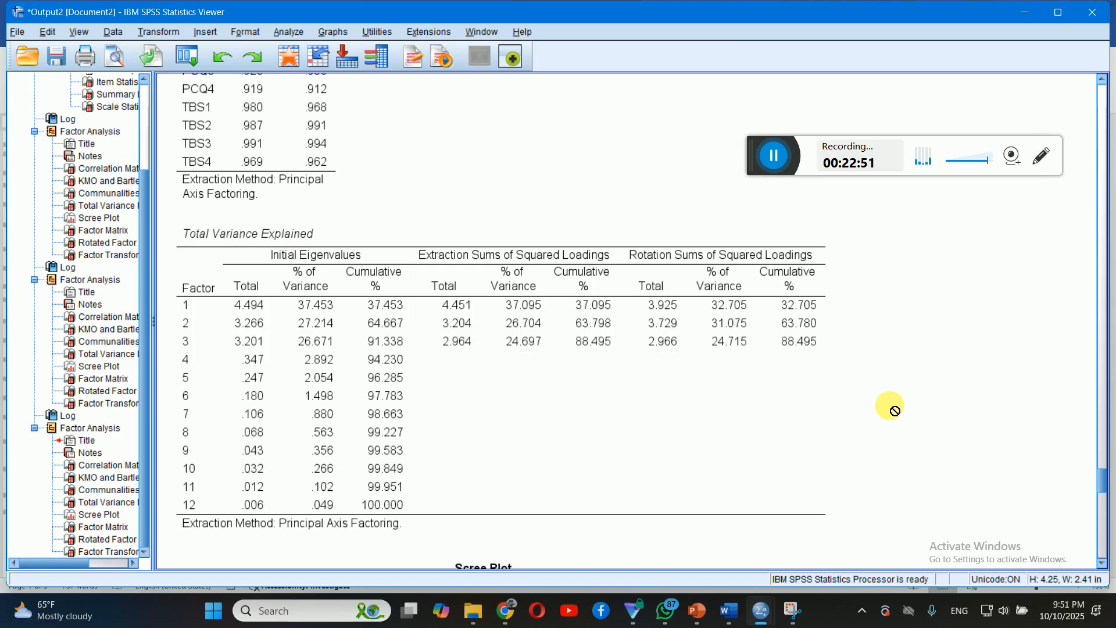
- Examine the Scree Plot of eigenvalues by factor number
drag(1101, 474, 1103, 499)
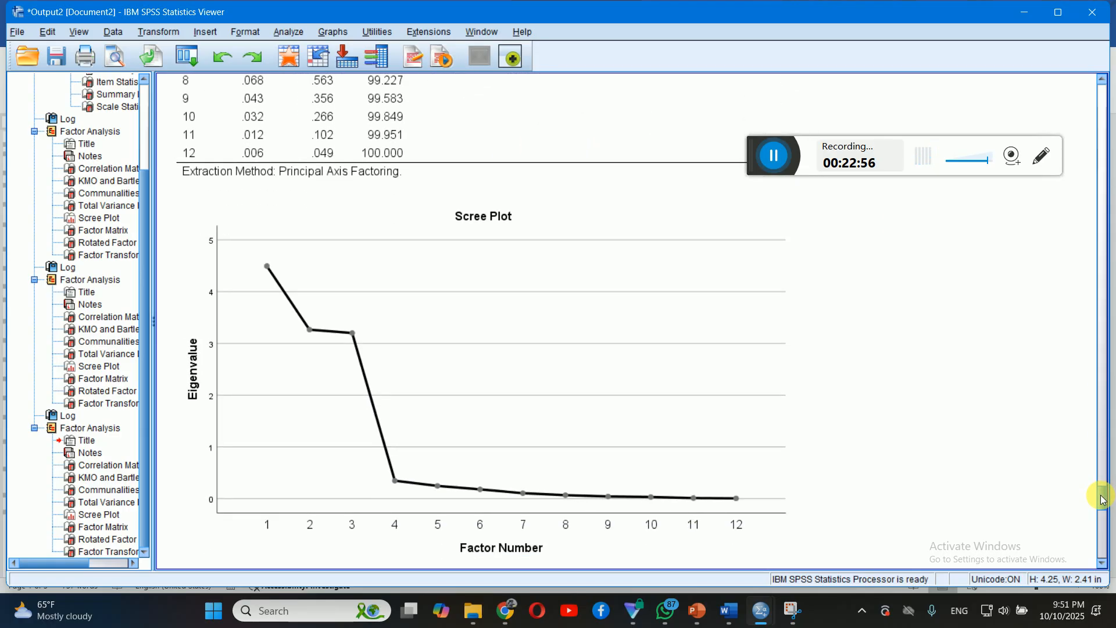
drag(1103, 498, 1103, 501)
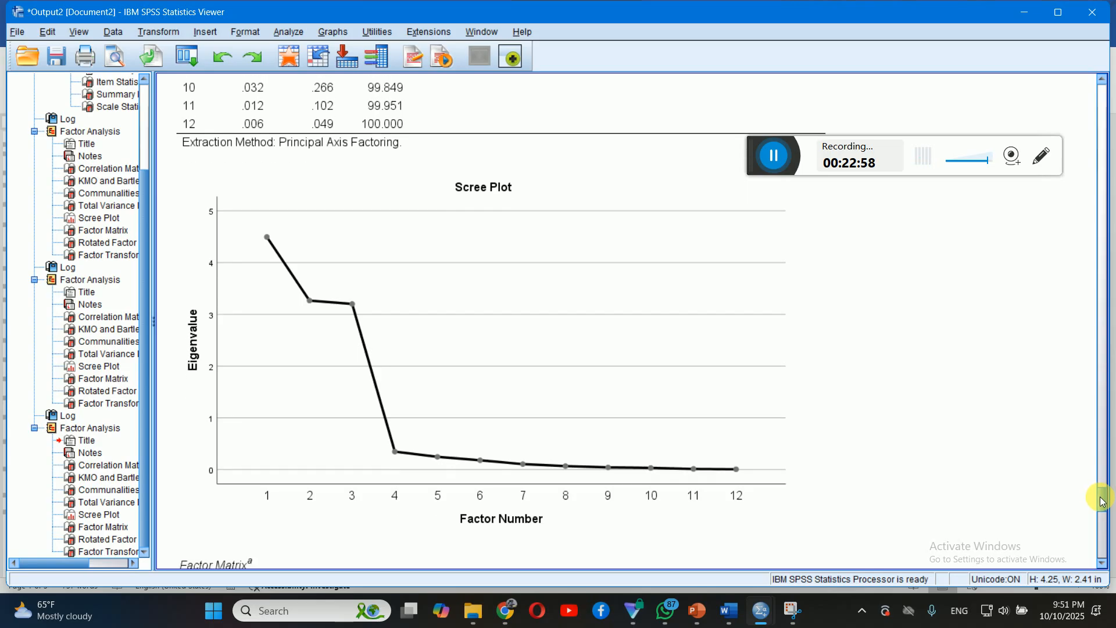
click(586, 338)
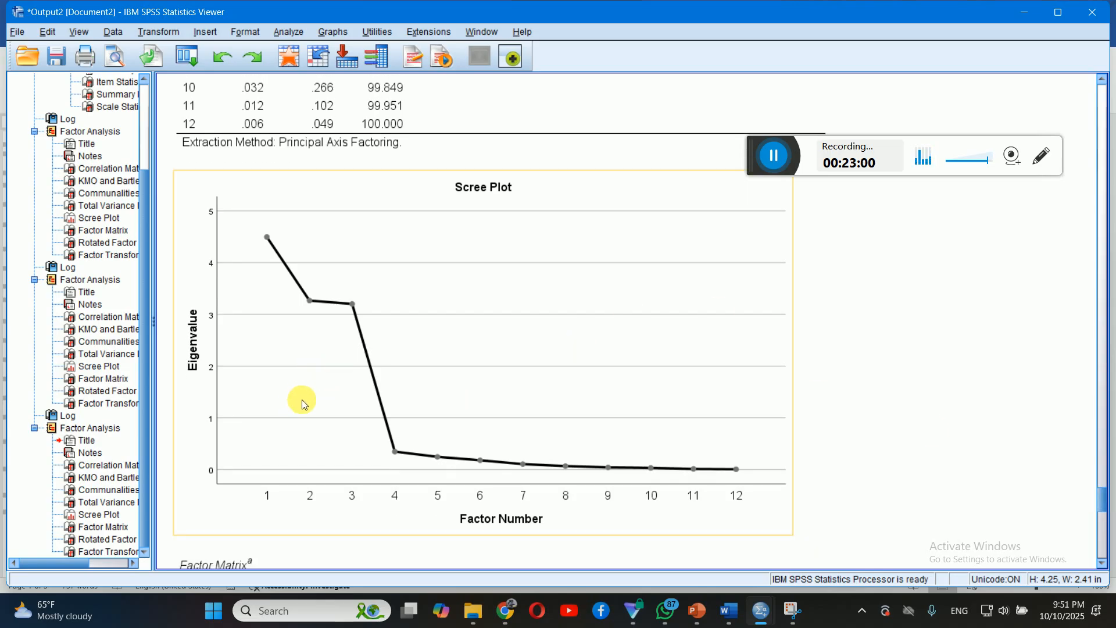
click(966, 456)
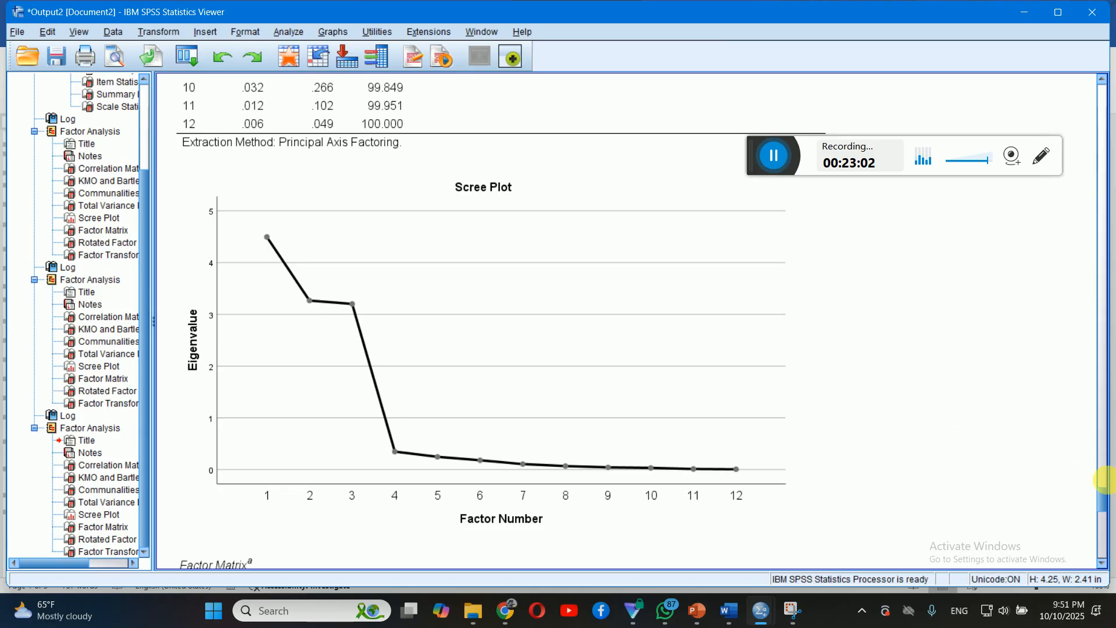
click(482, 515)
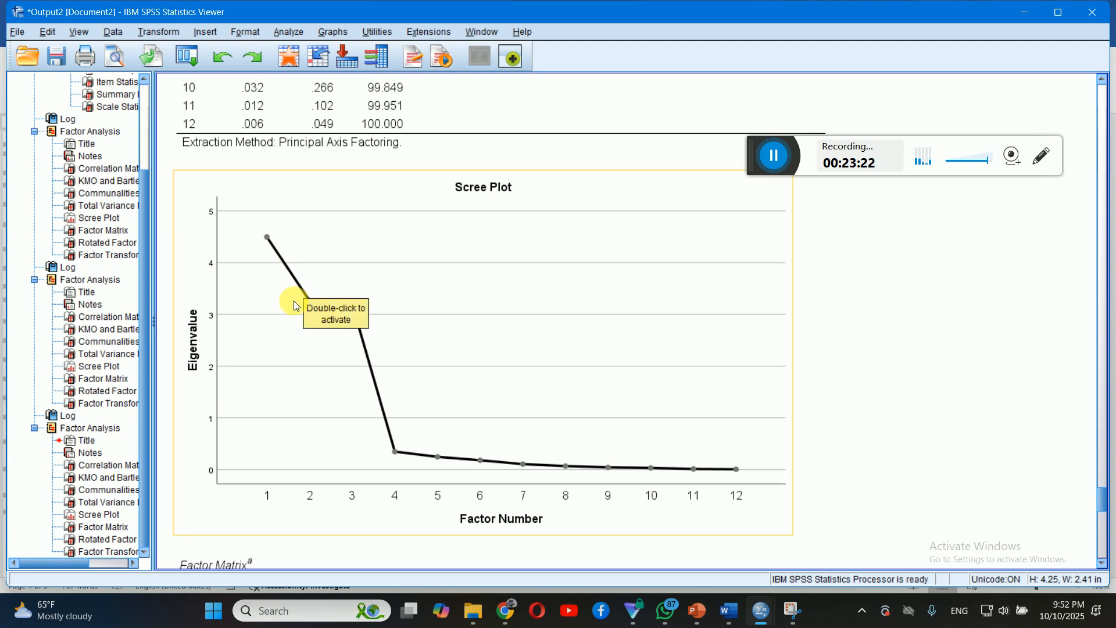
- Examine how the SME, PCQ and TBS items load on the factors in the Rotated Factor Matrix
drag(1104, 496, 1108, 542)
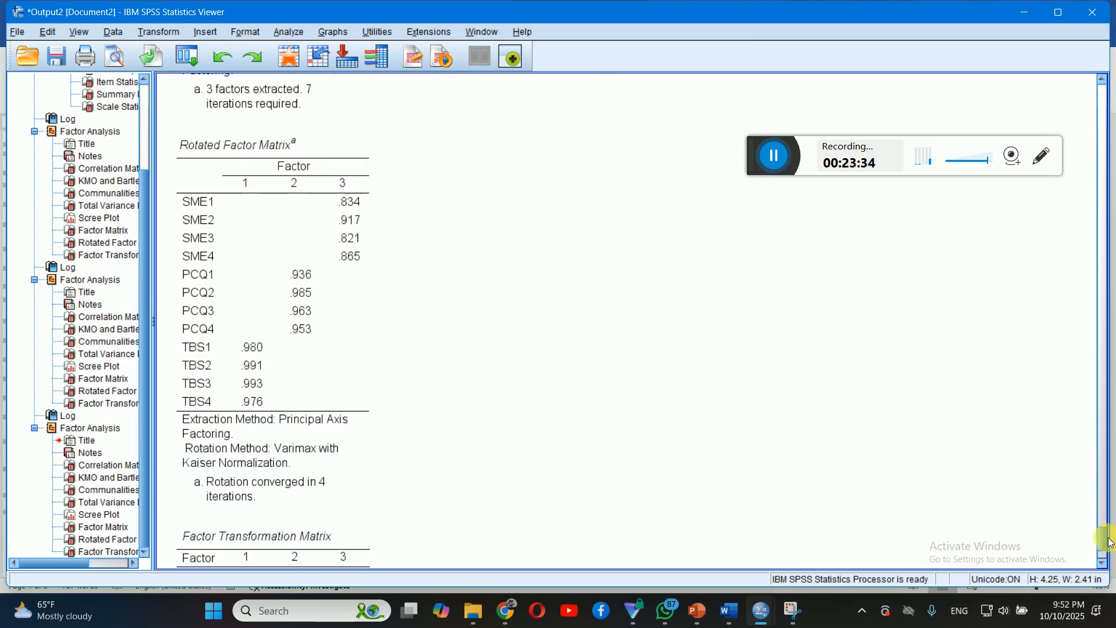
click(211, 147)
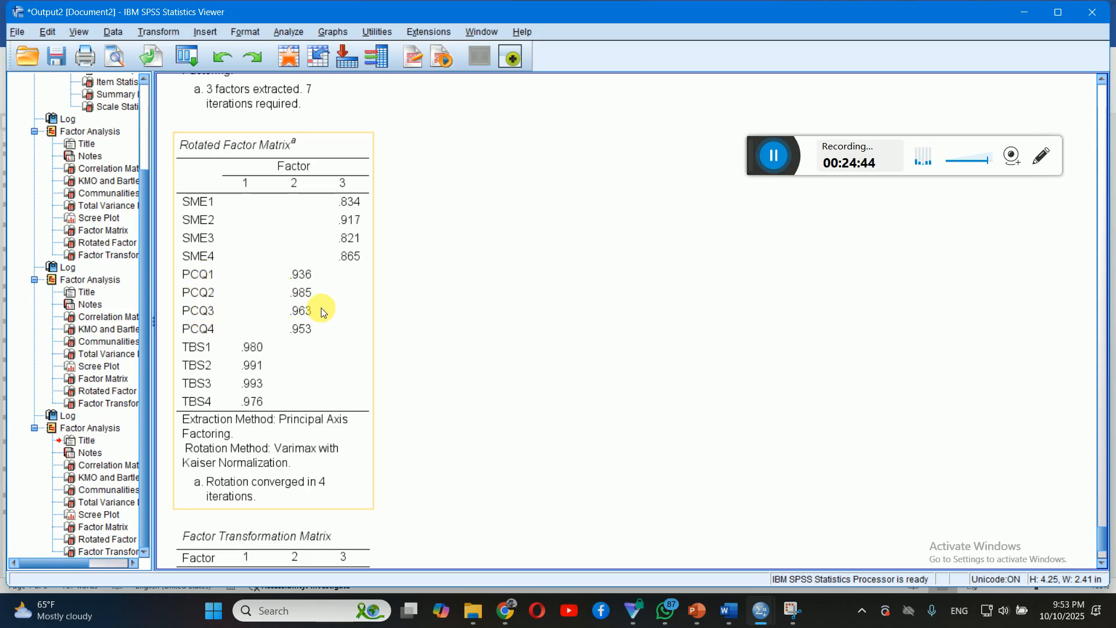
mouse_move(321, 308)
mouse_down()
mouse_move(389, 306)
mouse_move(337, 313)
mouse_up()
- Review the KMO and Bartlett's Test table again and return to the Rotated Factor Matrix
drag(339, 314, 1111, 452)
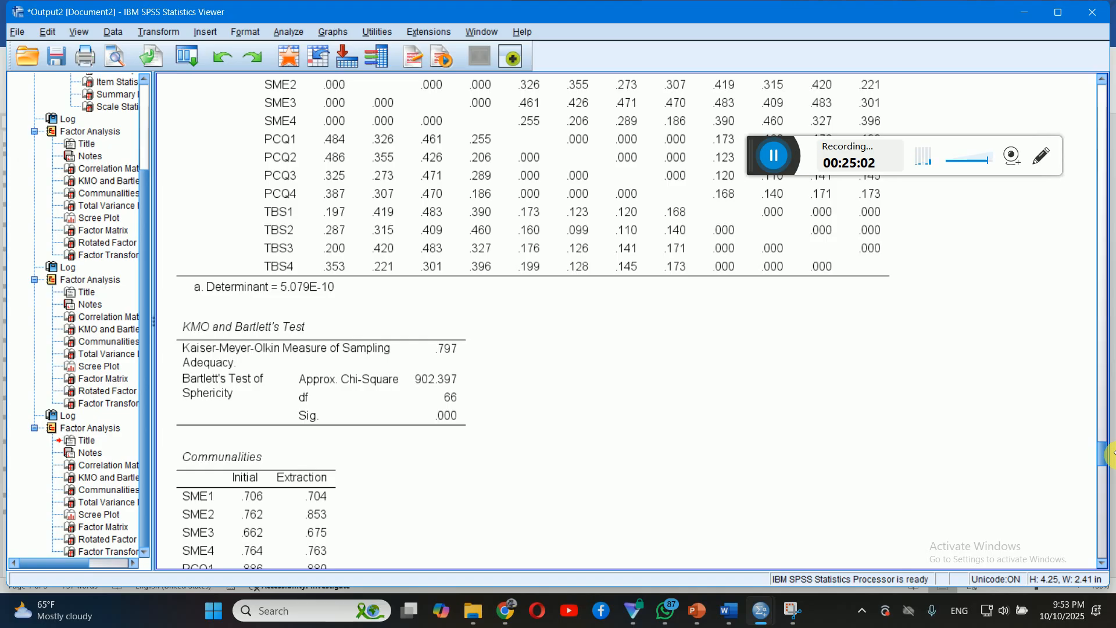
click(436, 361)
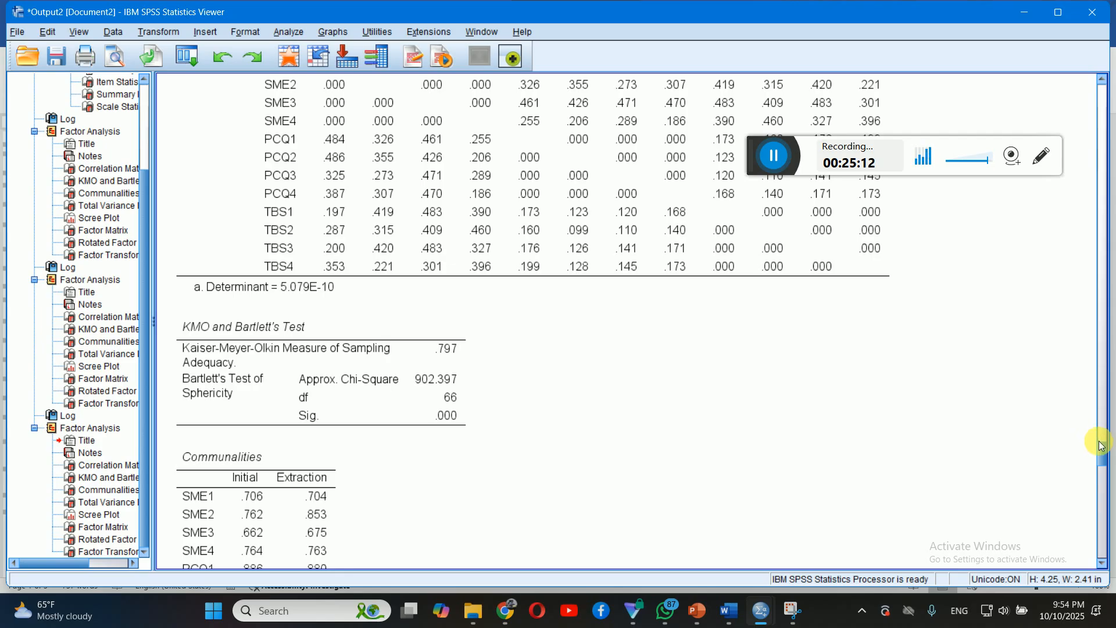
drag(1106, 456, 1111, 537)
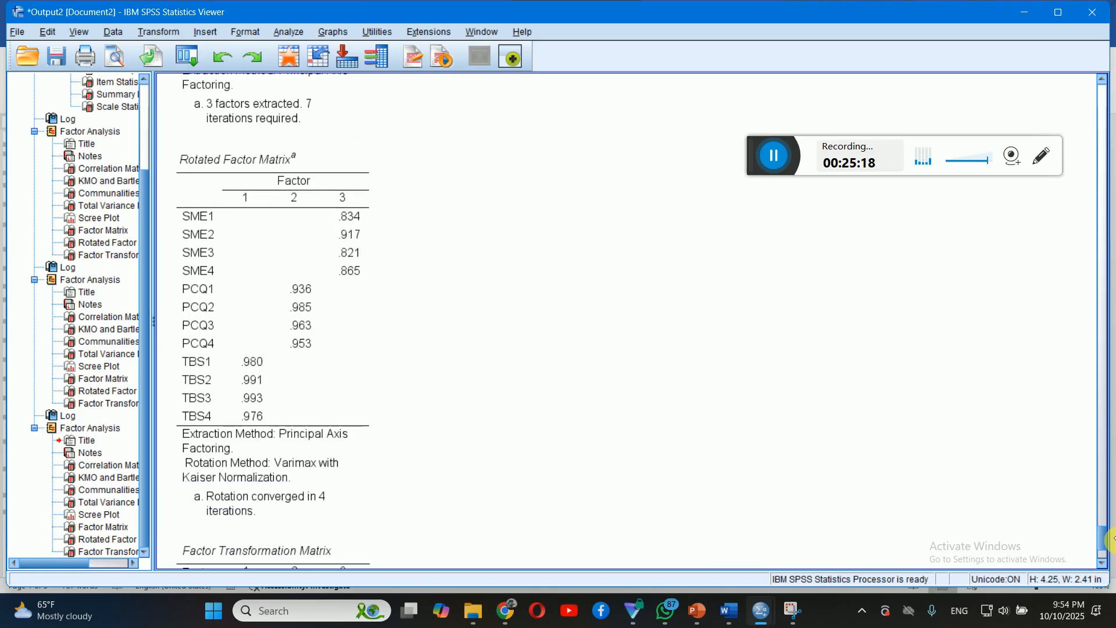